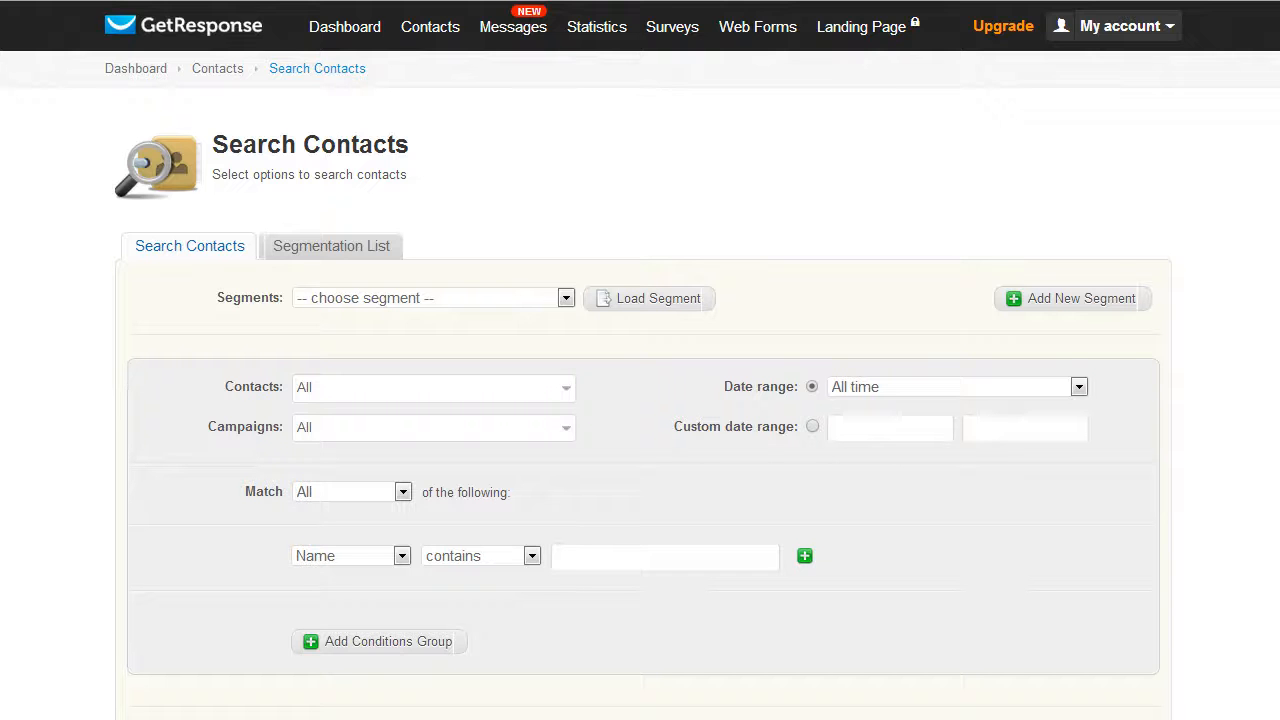
Run a contact search over all contacts and all campaigns for all time
mouse_move(420, 28)
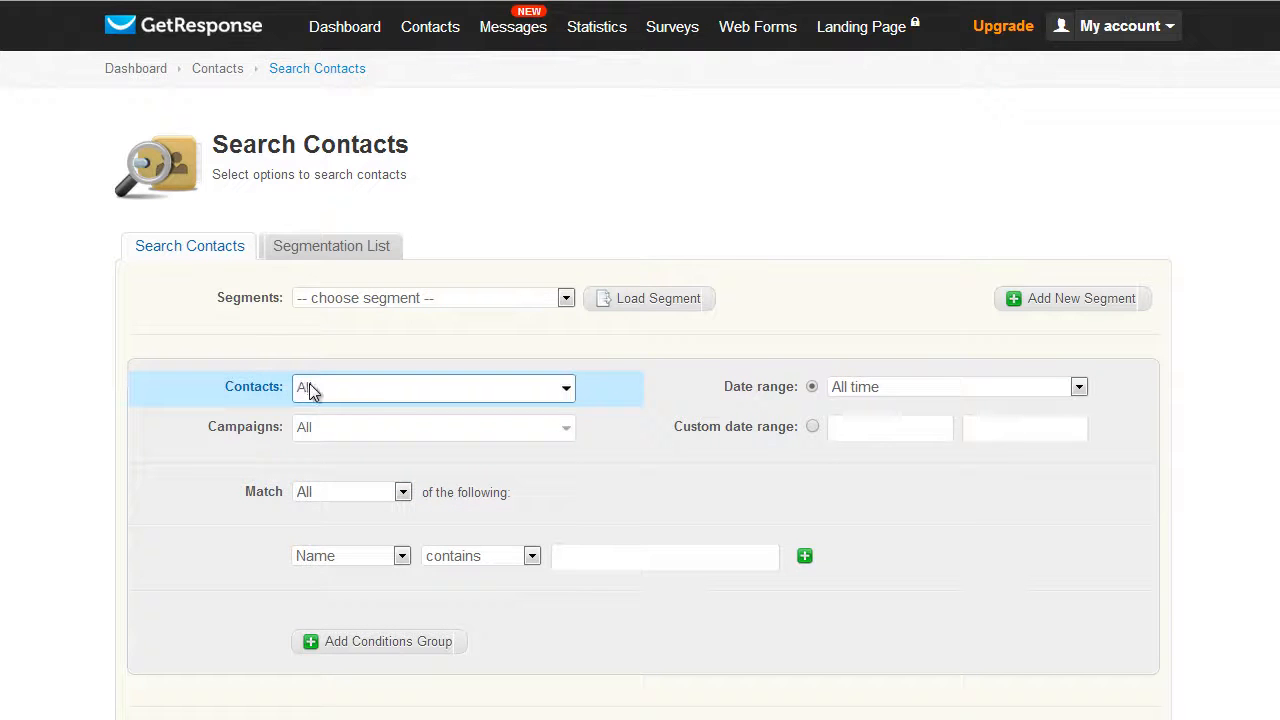
click(335, 424)
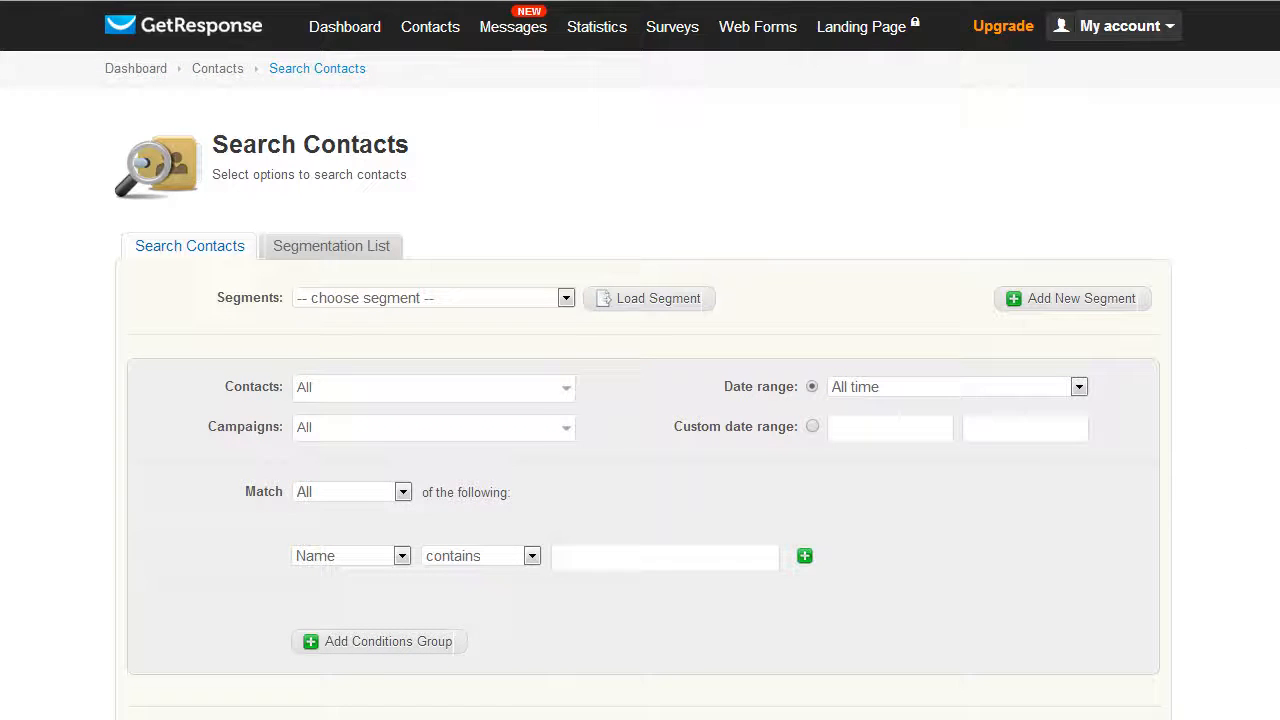
scroll(640, 360, down, 1)
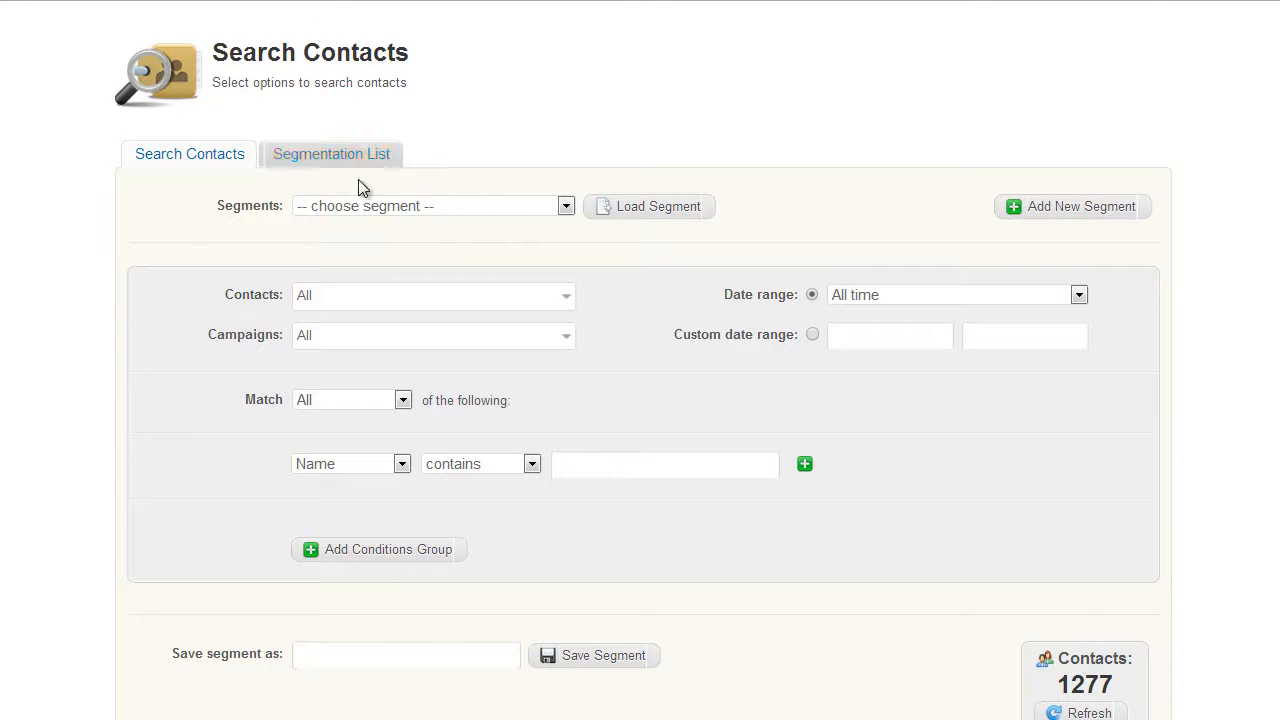
scroll(786, 640, down, 2)
click(631, 620)
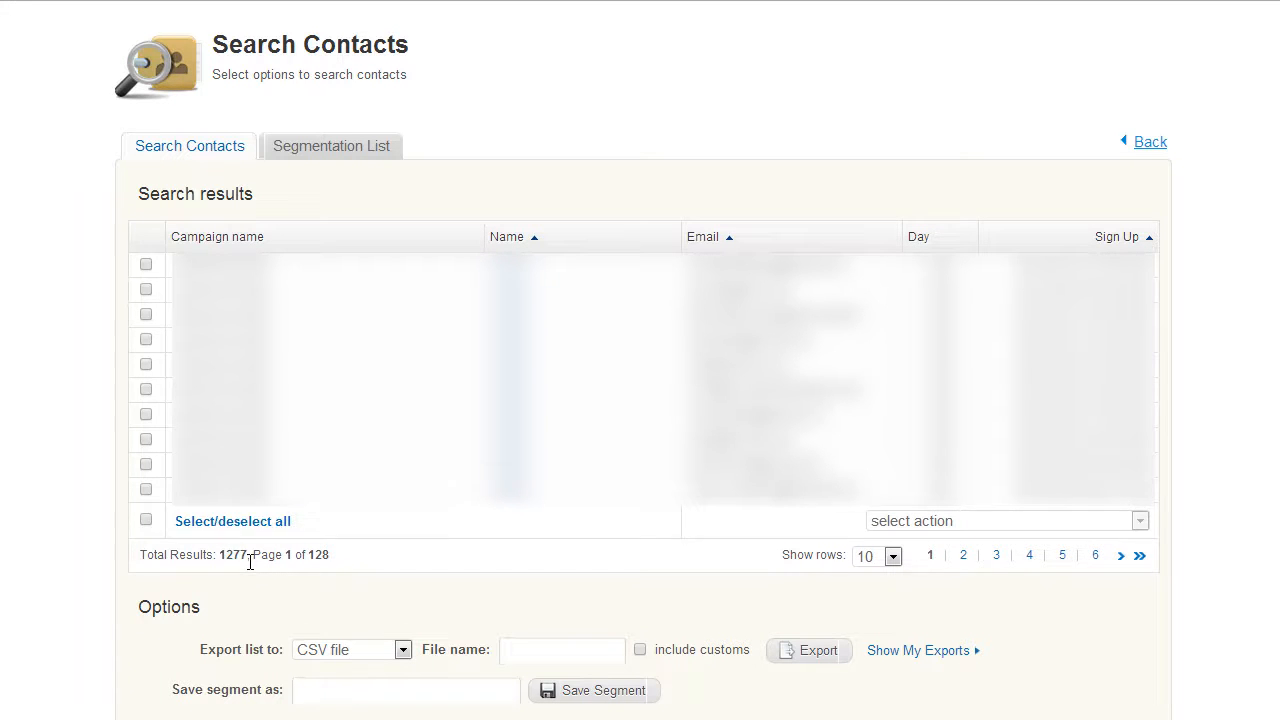
Select all search results and choose CSV file as the export format
click(194, 521)
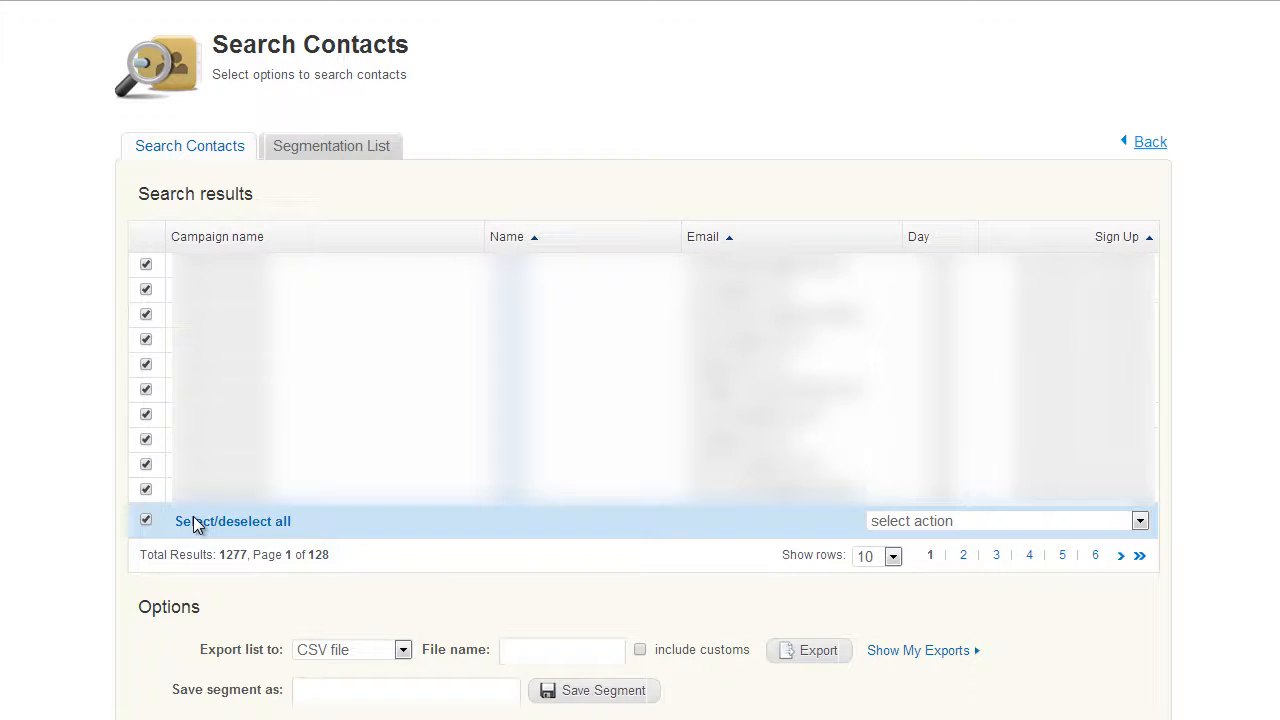
click(316, 651)
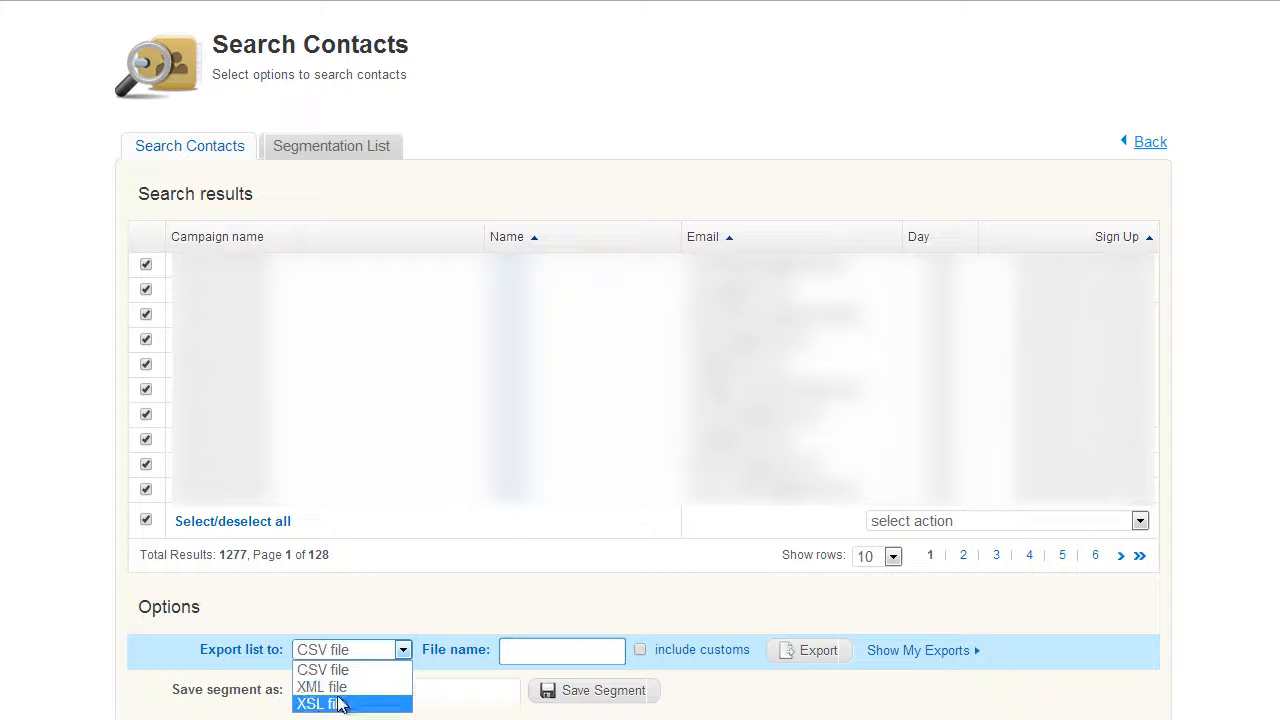
click(353, 670)
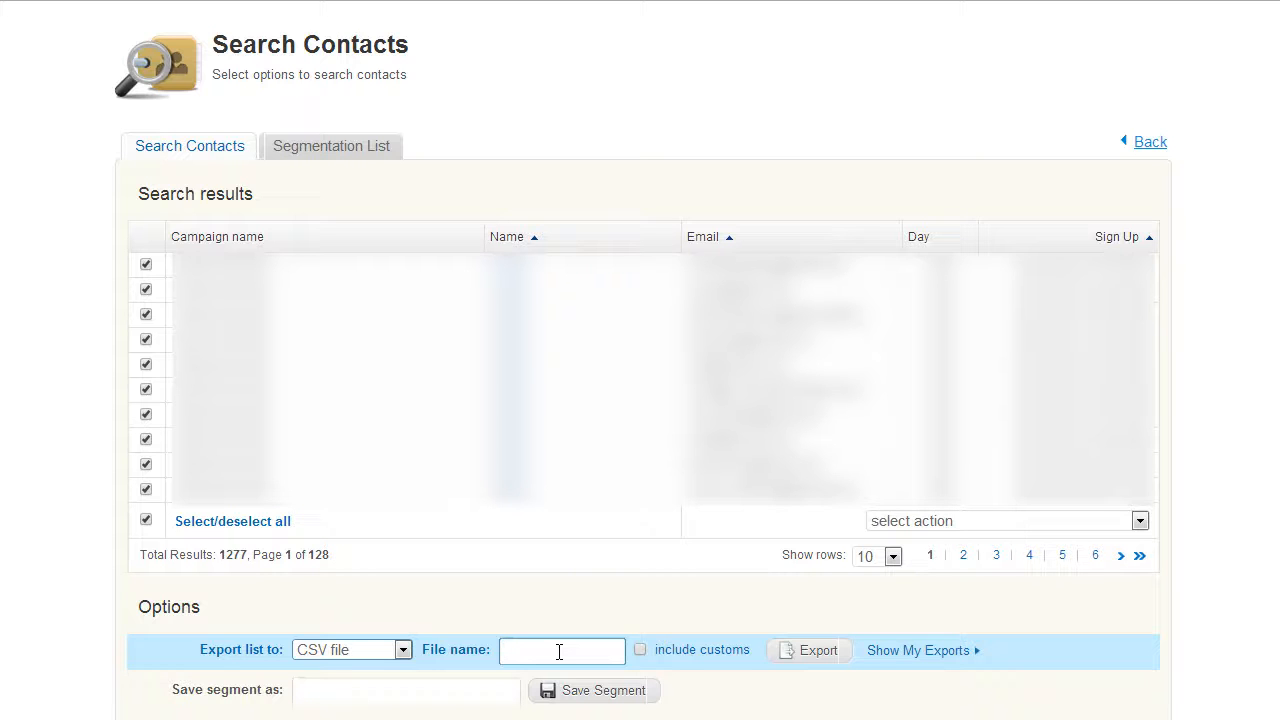
Export the selected contacts under the file name GR-11-30-2013
text(GR -11)
text(-20)
key(BackSpace)
key(BackSpace)
text(30-20)
key(BackSpace)
key(BackSpace)
text(2012)
key(BackSpace)
text(30-)
key(BackSpace)
click(820, 655)
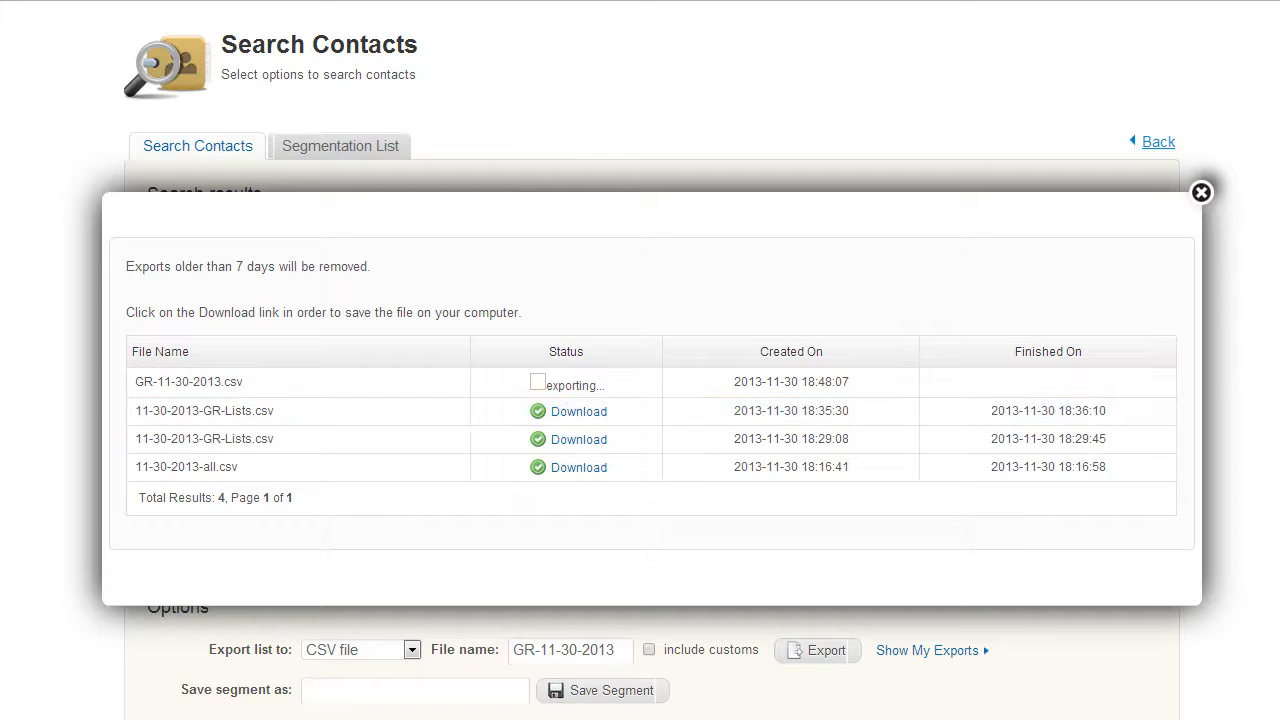
Switch to Excel and examine the columns and rows of the exported 11-30-2013-all contact sheet
mouse_move(684, 714)
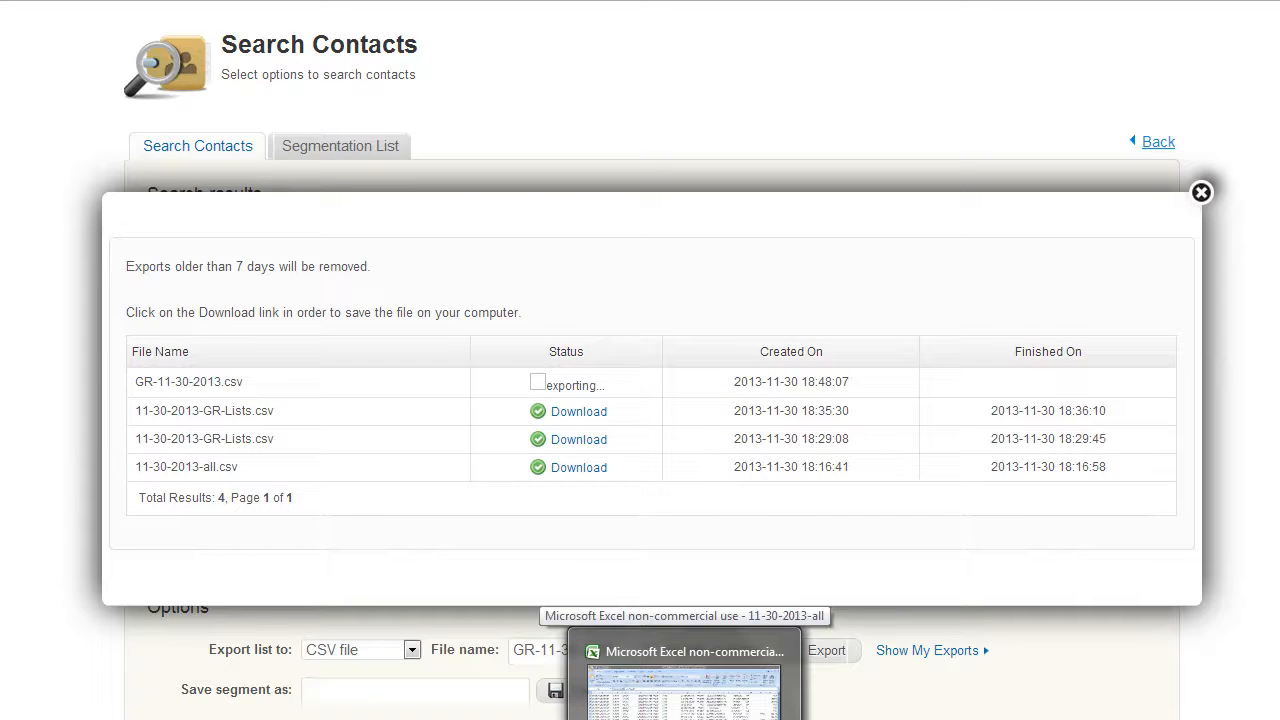
click(684, 685)
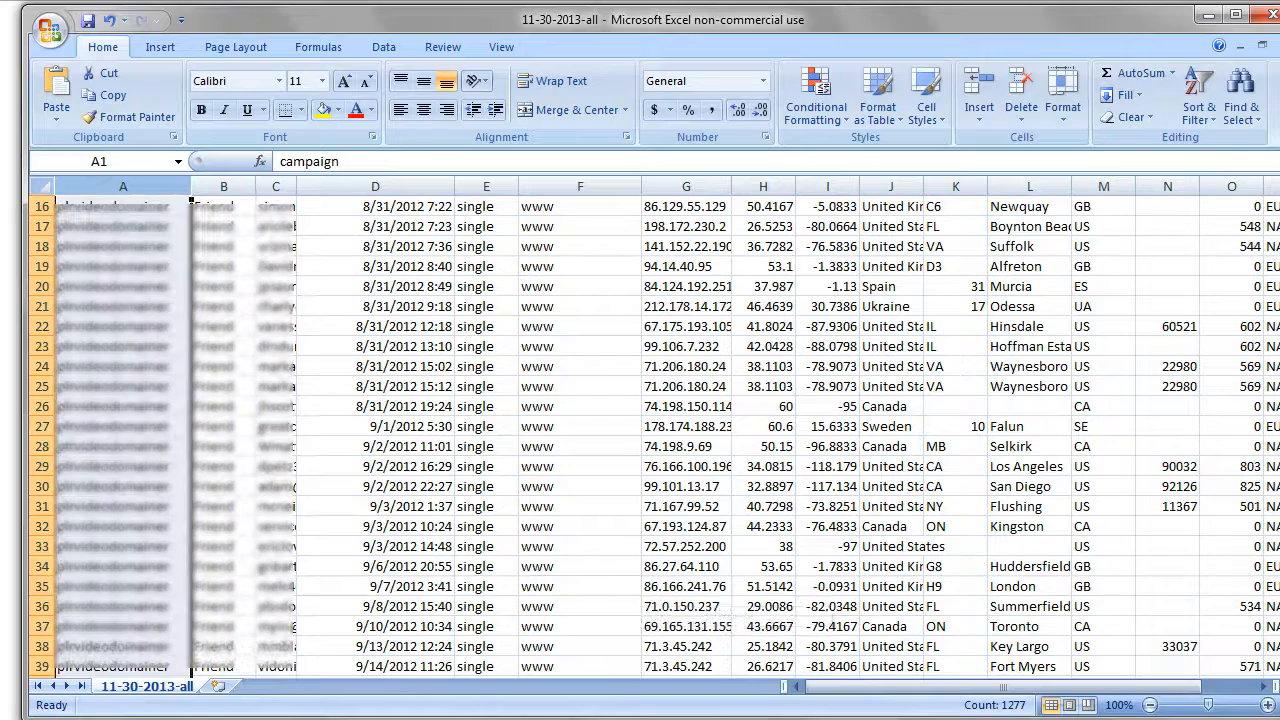
scroll(134, 176, up, 5)
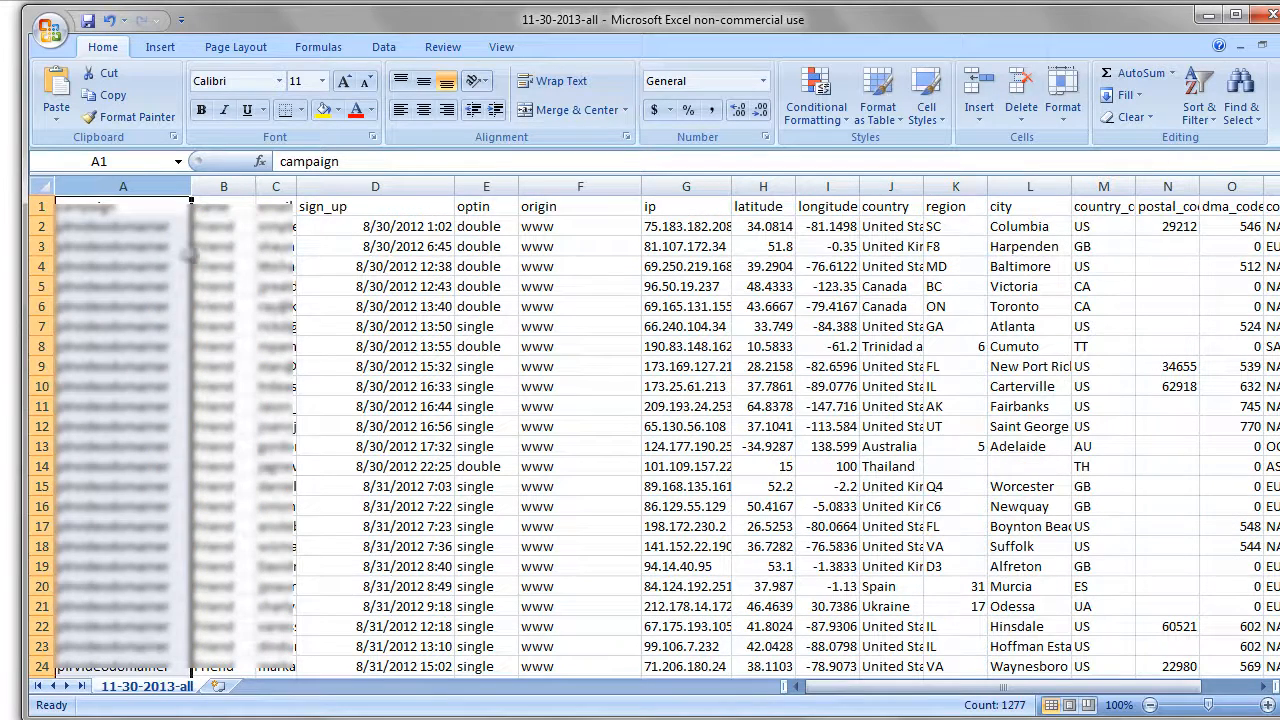
click(145, 173)
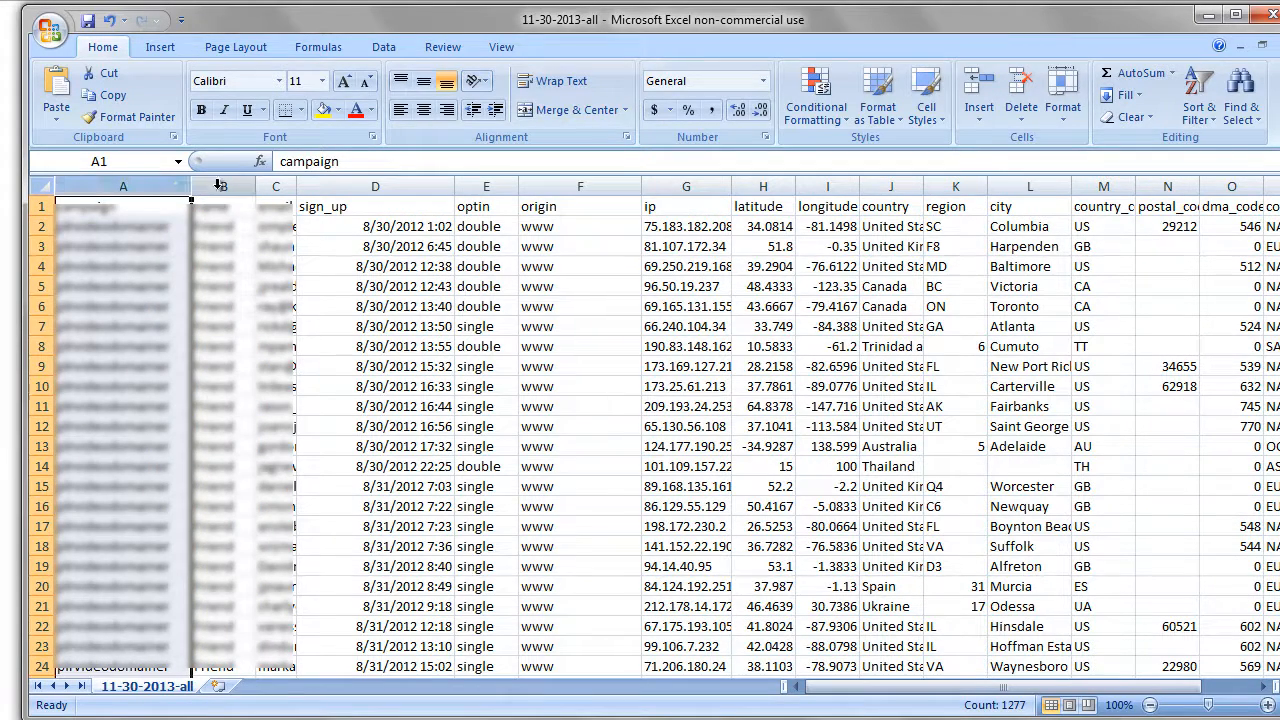
click(224, 186)
click(284, 205)
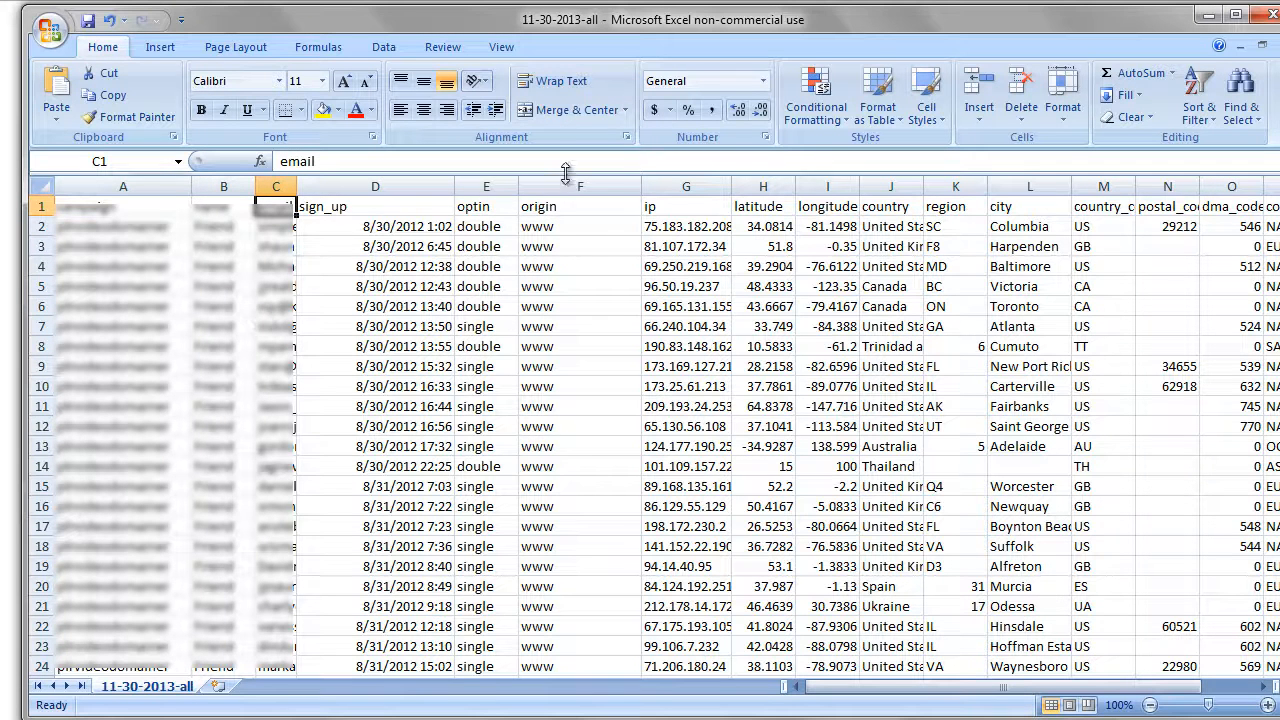
click(124, 186)
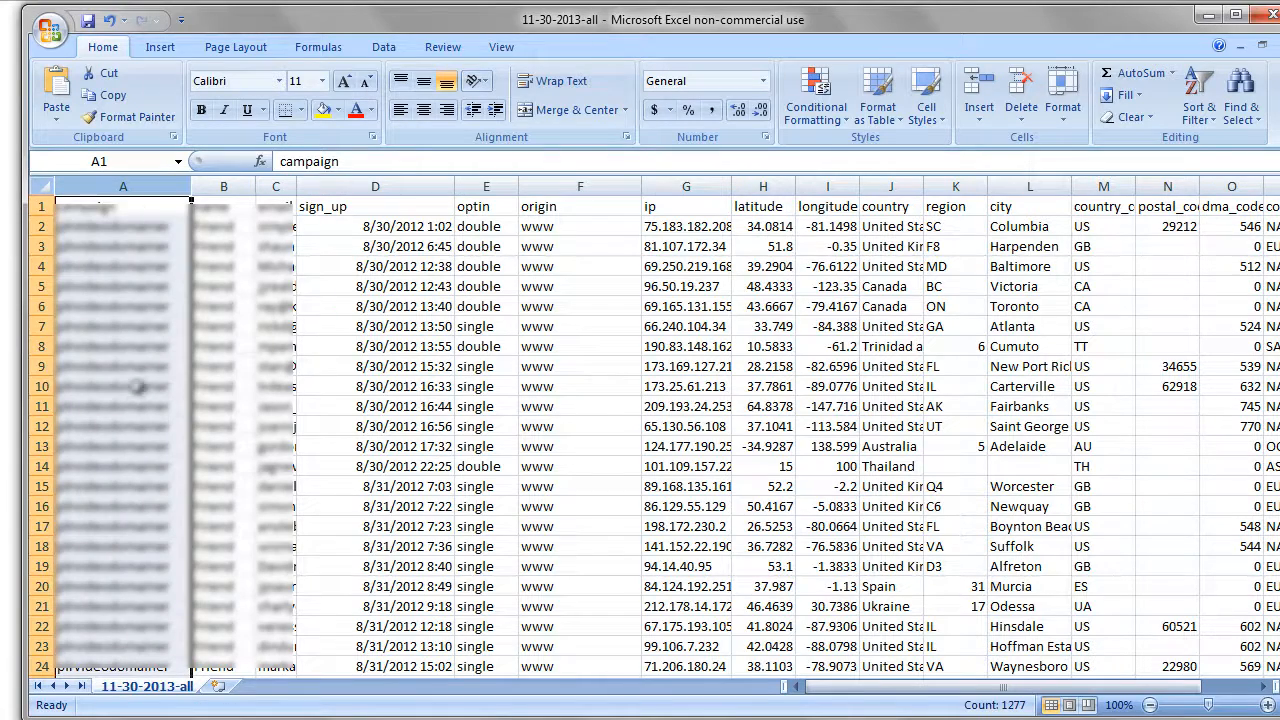
scroll(137, 400, down, 7)
scroll(135, 402, down, 7)
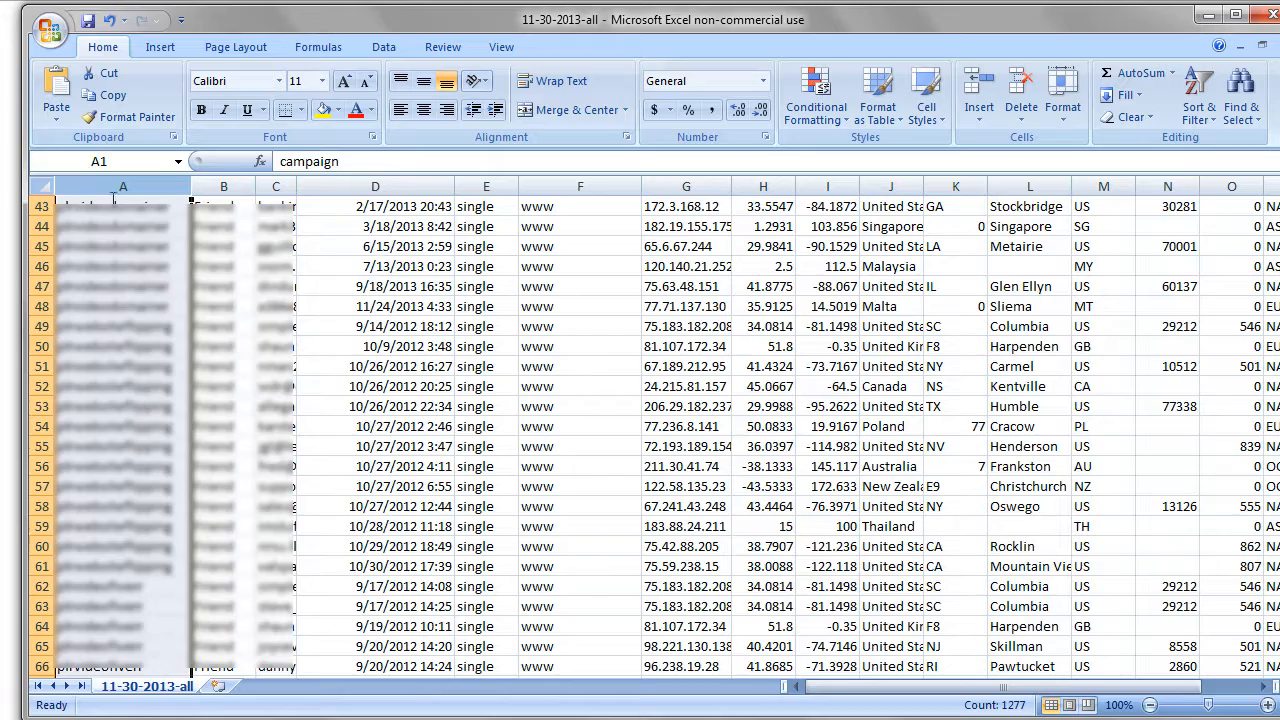
scroll(122, 456, down, 9)
scroll(122, 456, down, 15)
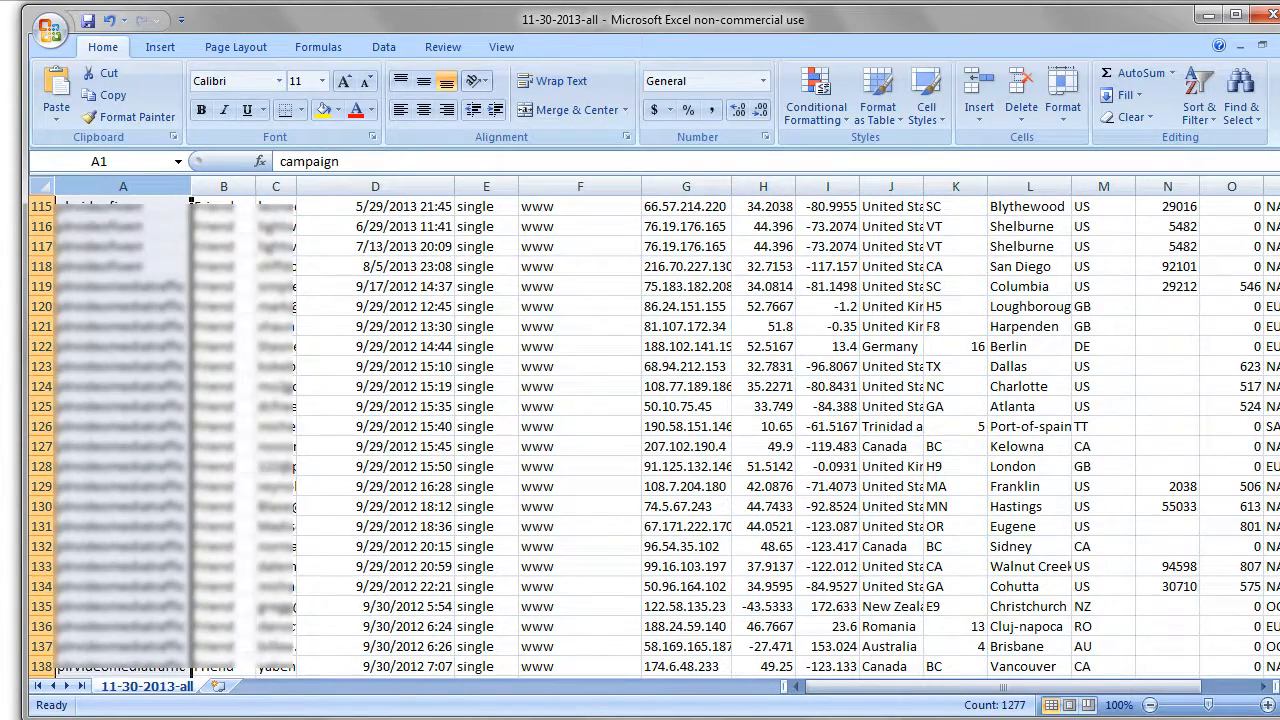
drag(1279, 249, 1279, 207)
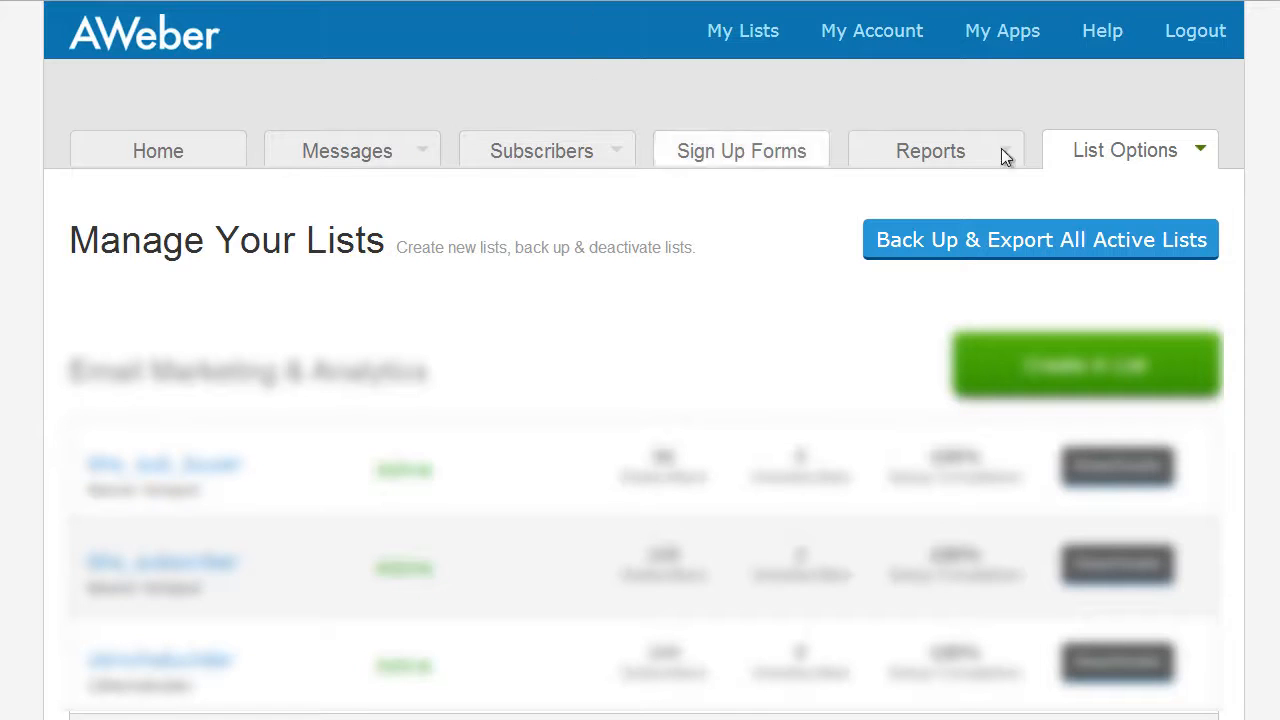
Switch to AWeber and request a backup and export of all active lists
mouse_move(1100, 170)
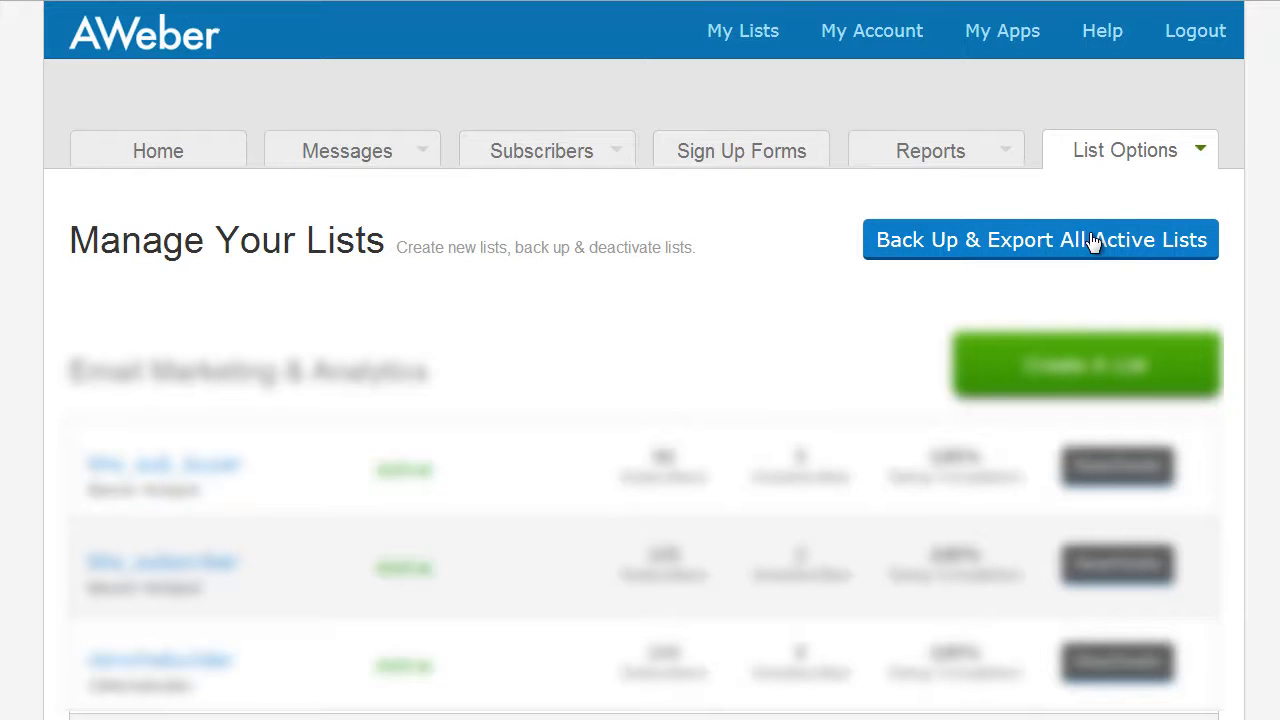
click(1162, 240)
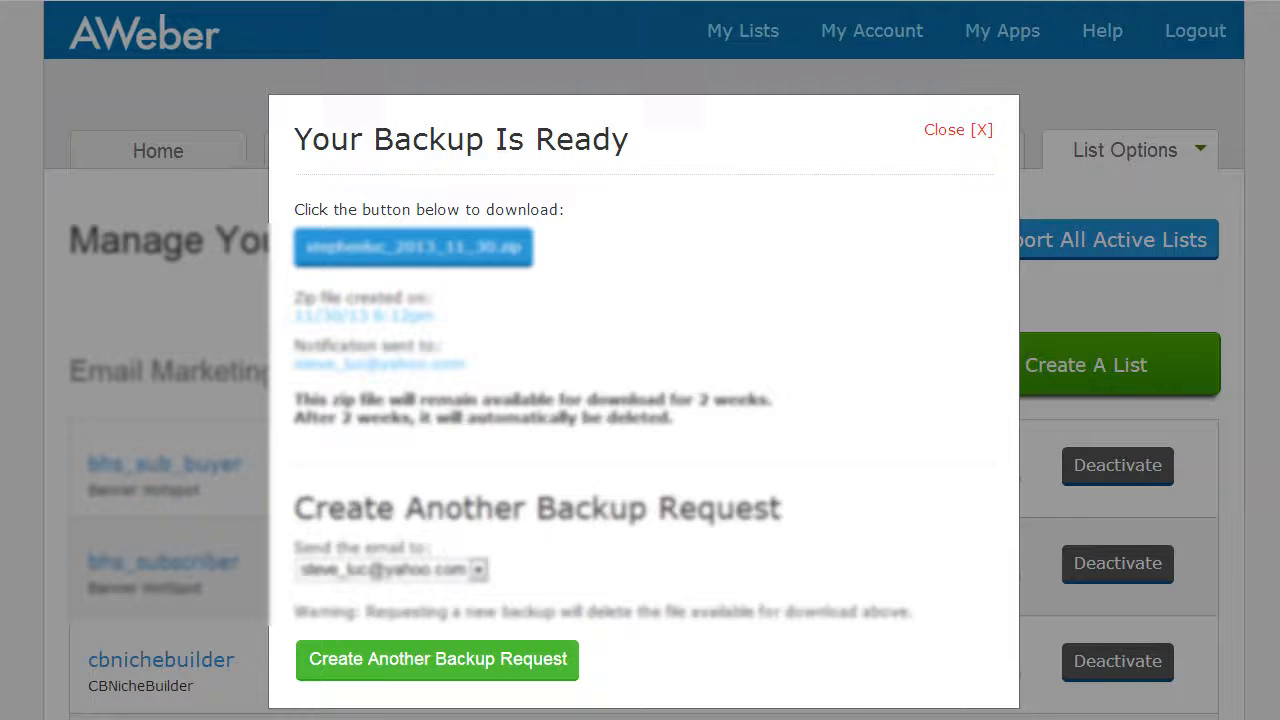
Open the downloaded backup archive and browse its list folders broadcasts, followups and leads and their files
mouse_move(655, 712)
click(730, 690)
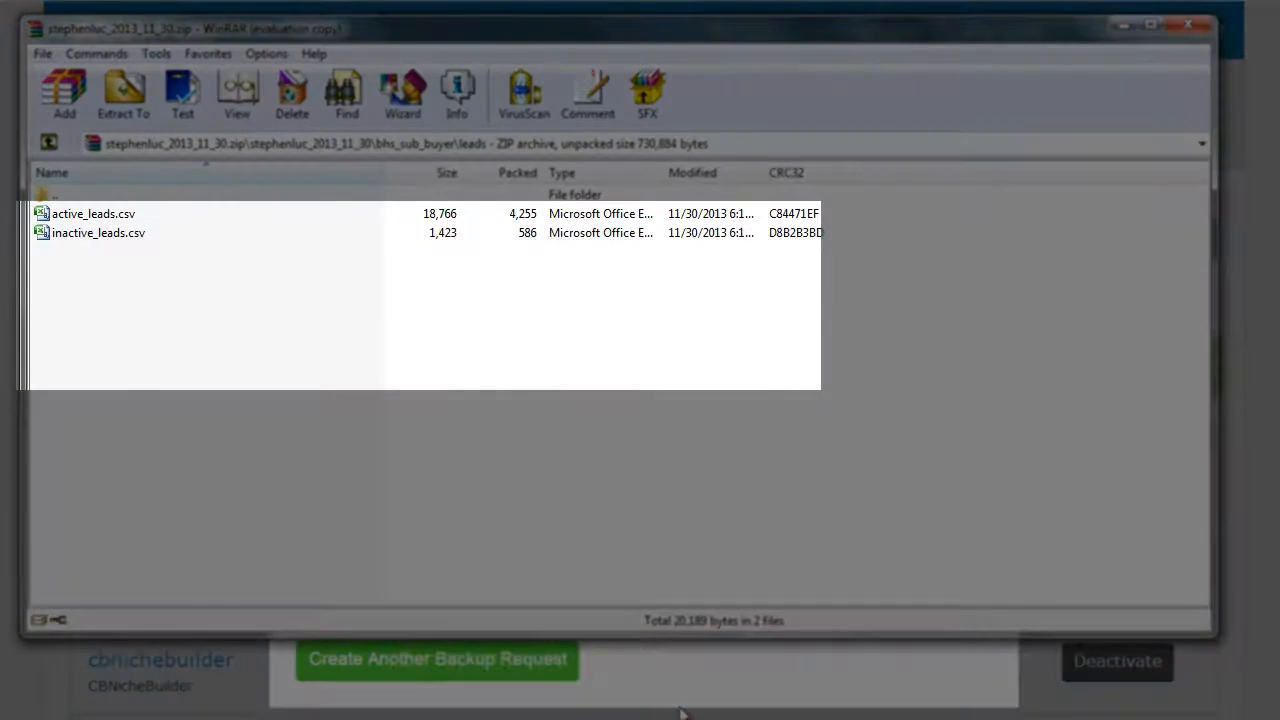
double_click(106, 196)
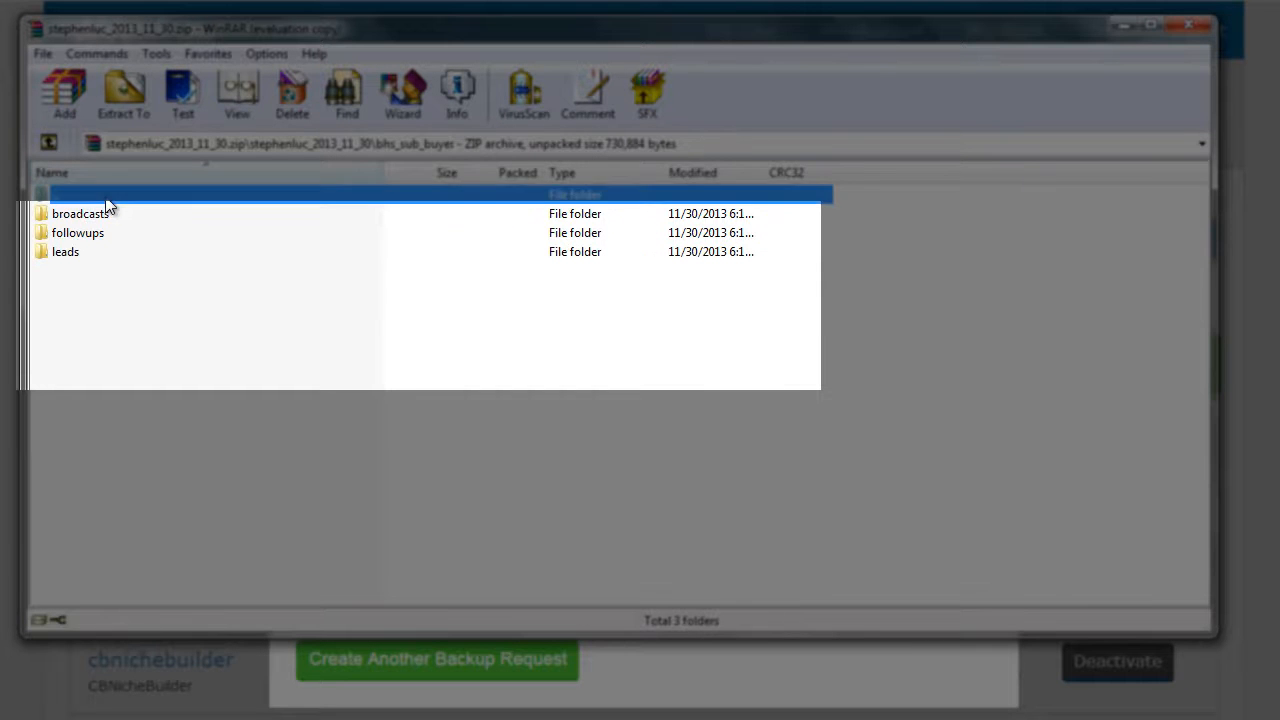
double_click(89, 199)
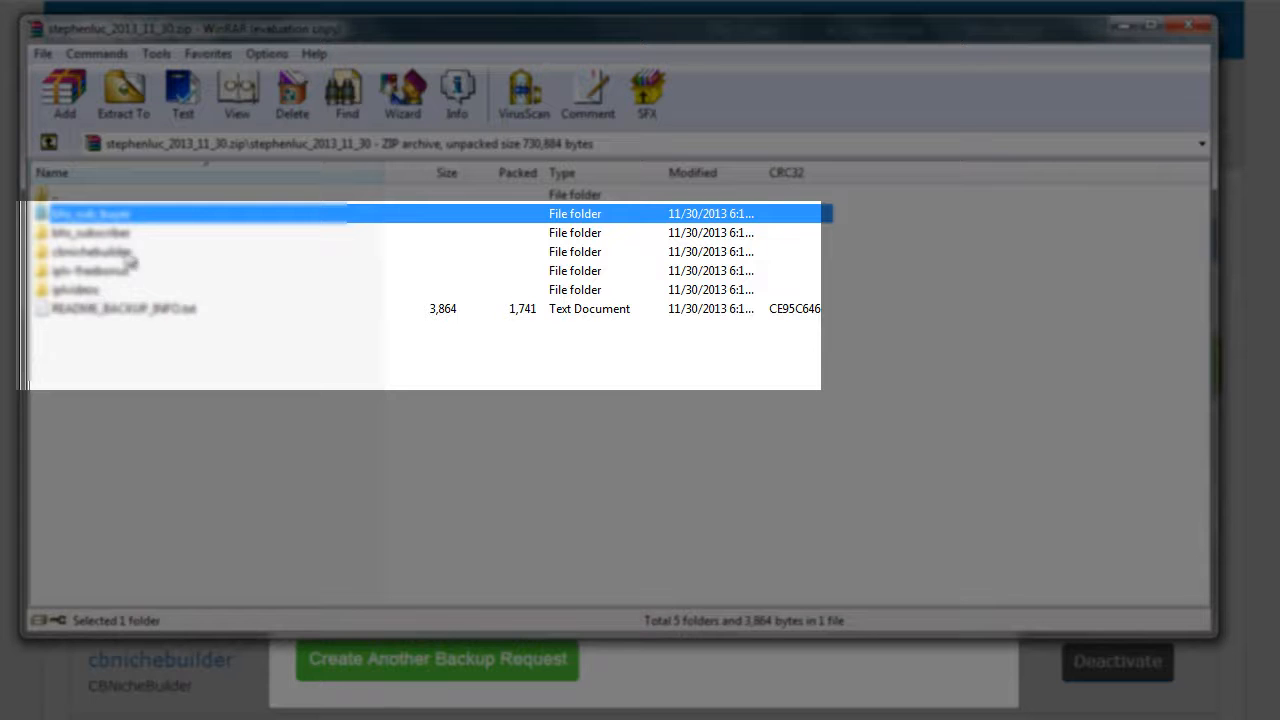
double_click(119, 217)
click(110, 221)
click(95, 236)
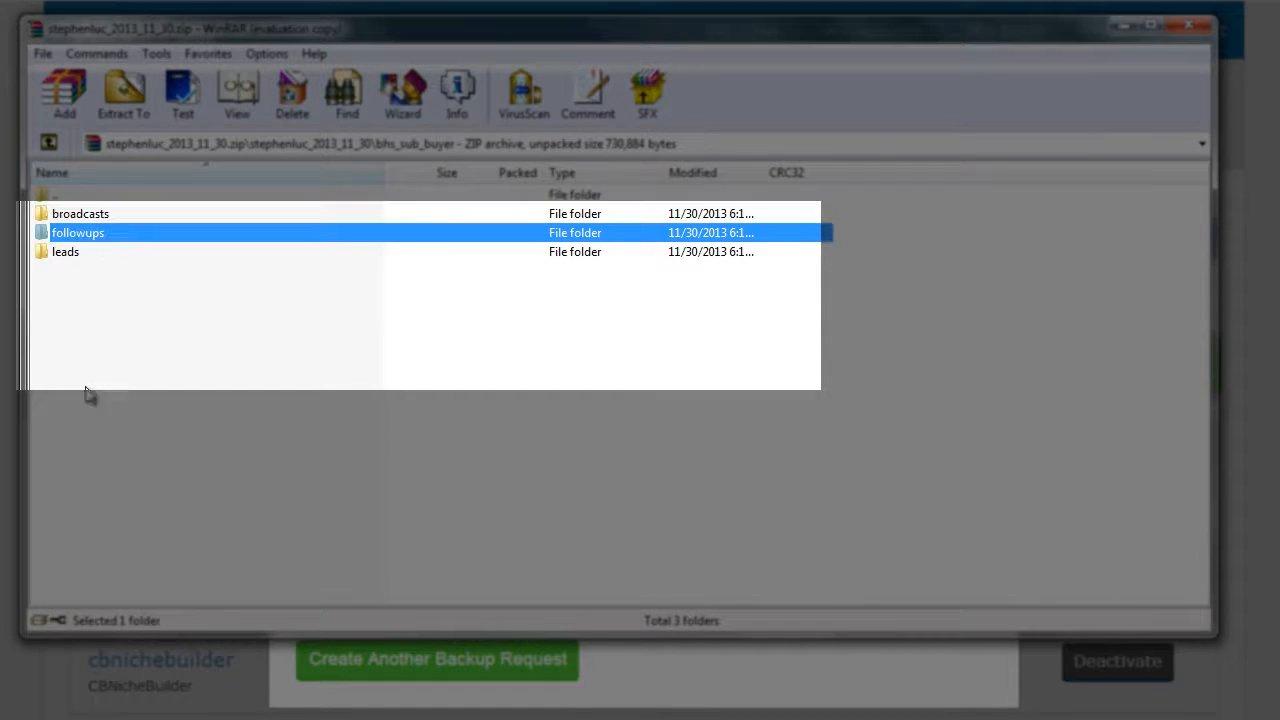
click(78, 254)
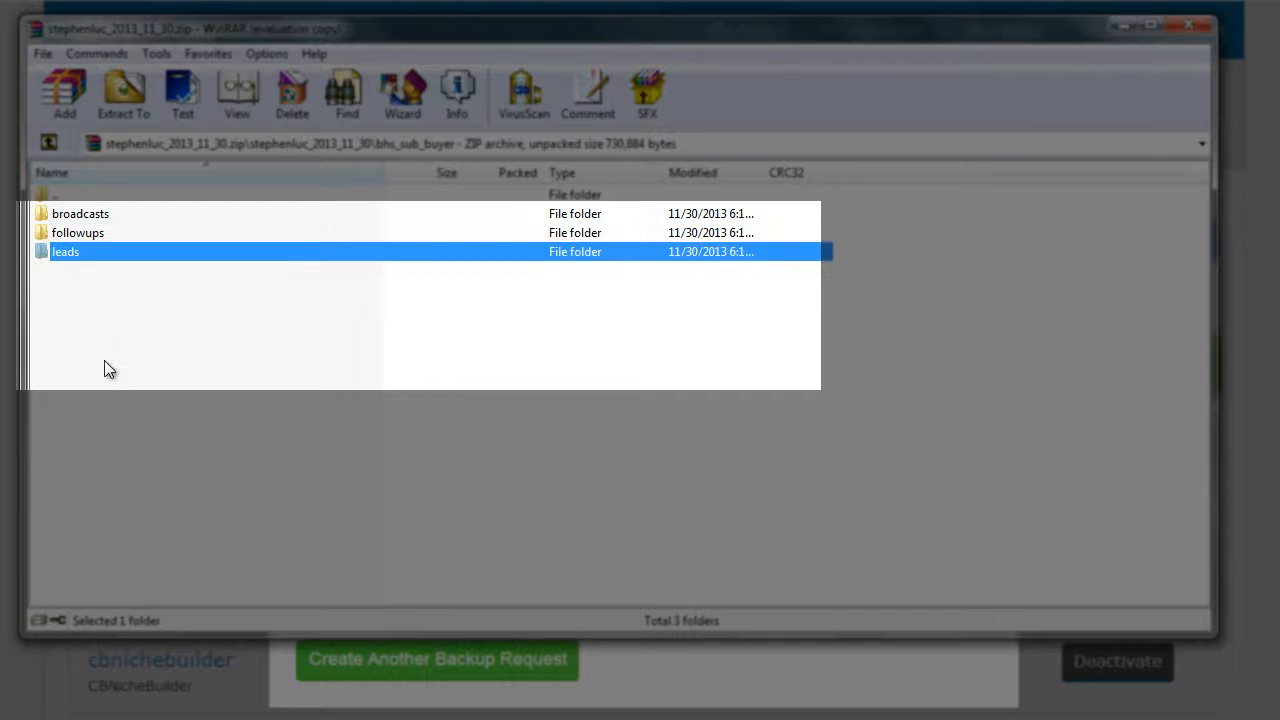
double_click(95, 215)
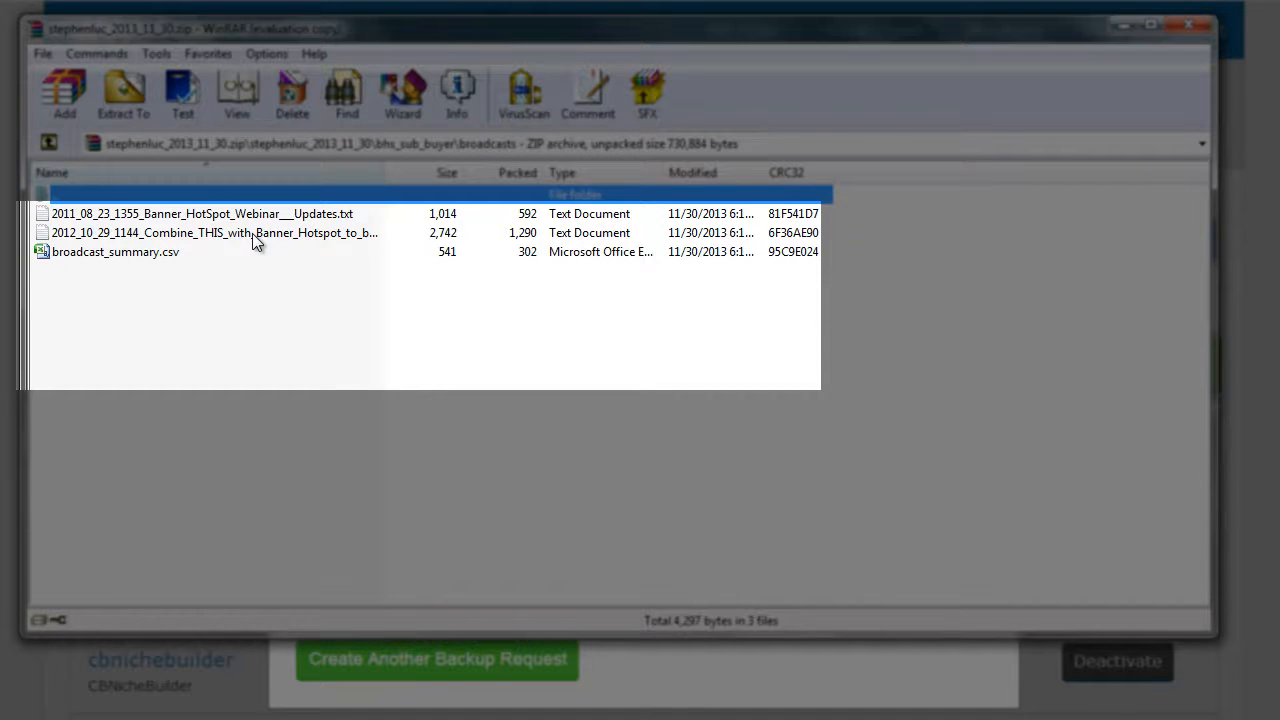
double_click(196, 196)
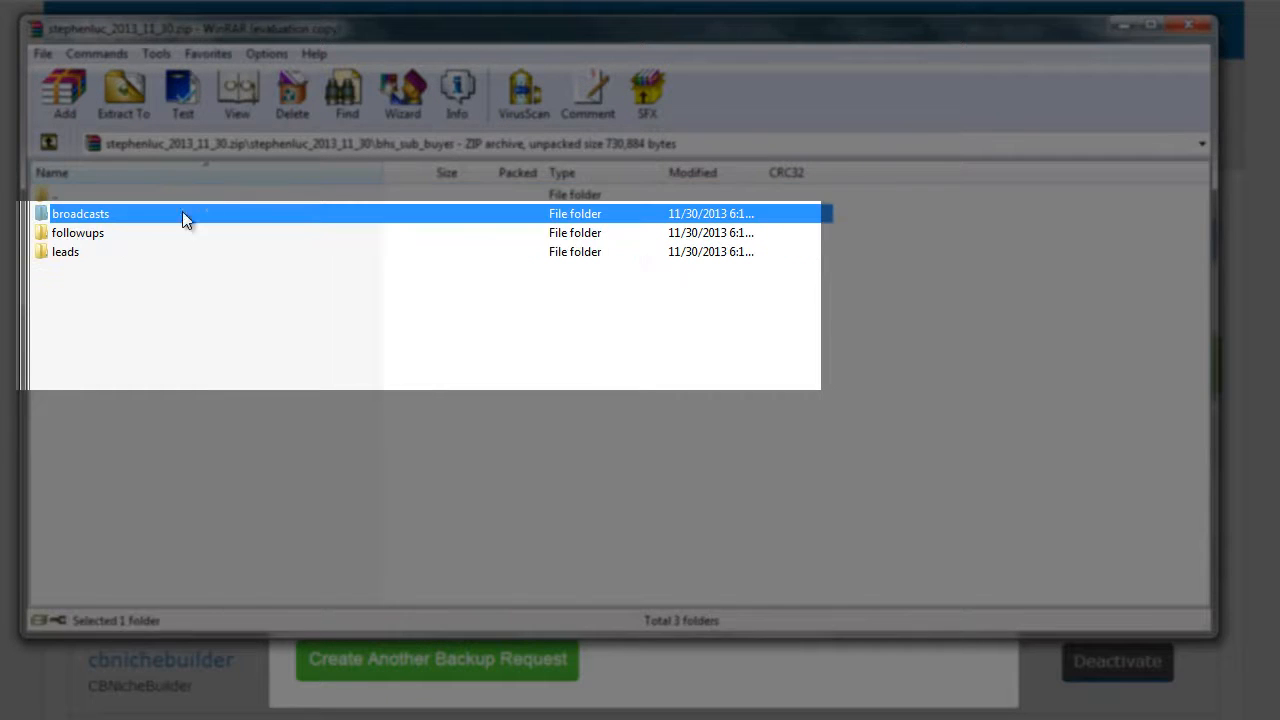
click(110, 235)
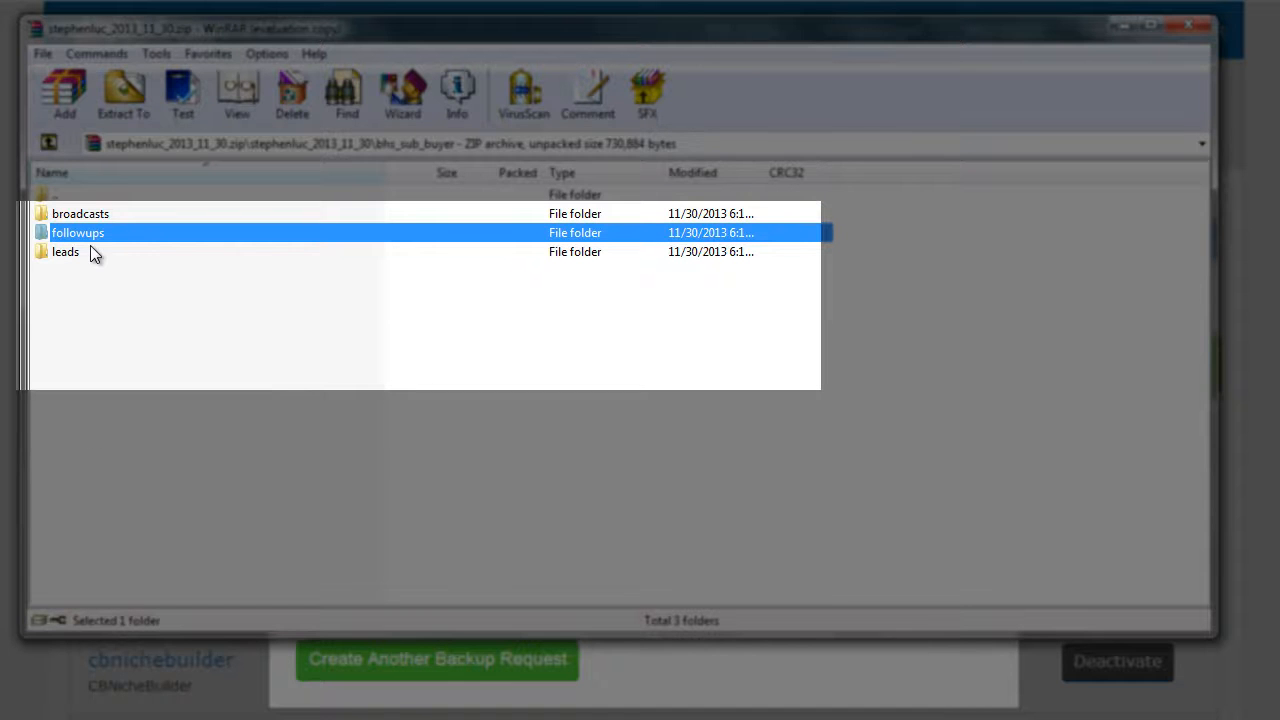
double_click(90, 252)
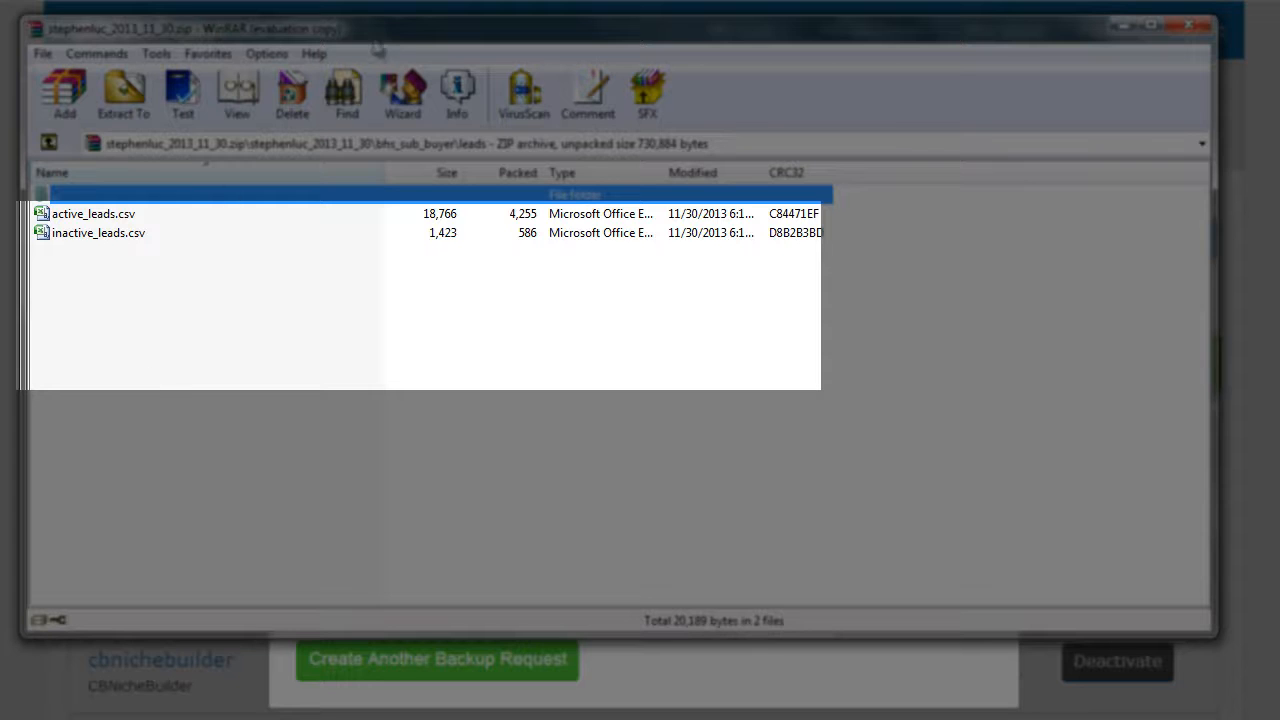
drag(395, 35, 380, 27)
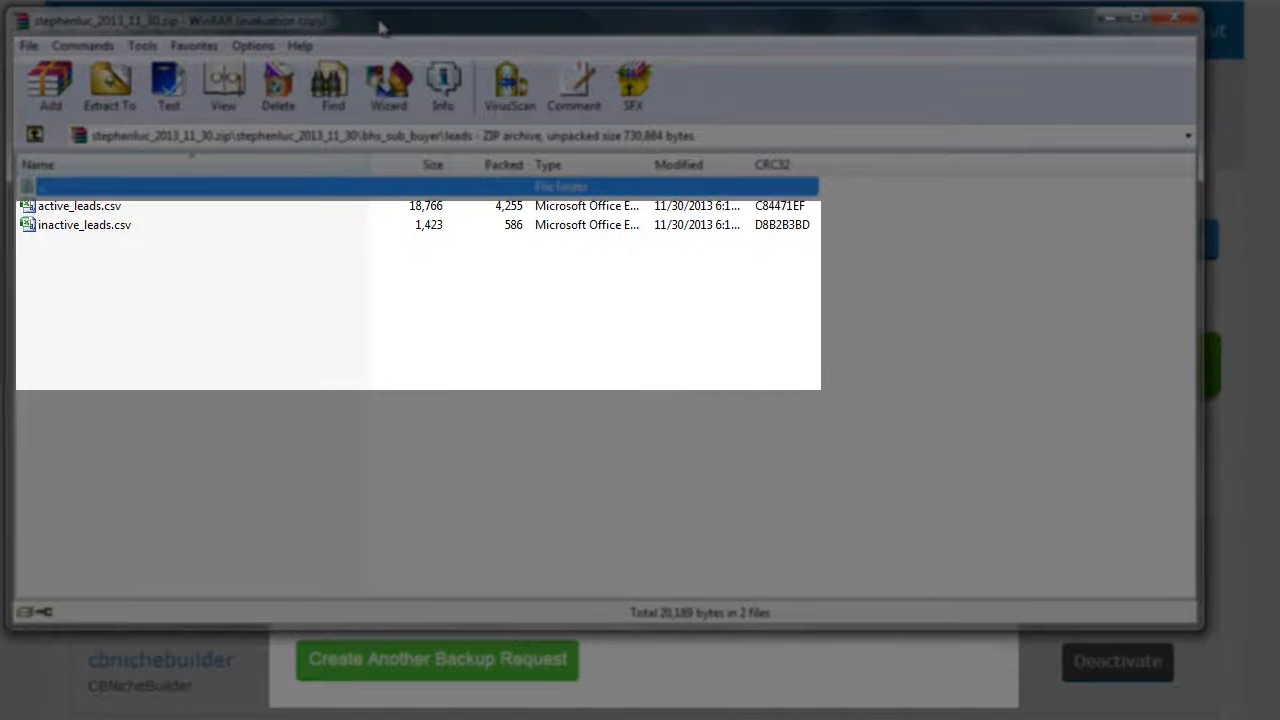
click(219, 212)
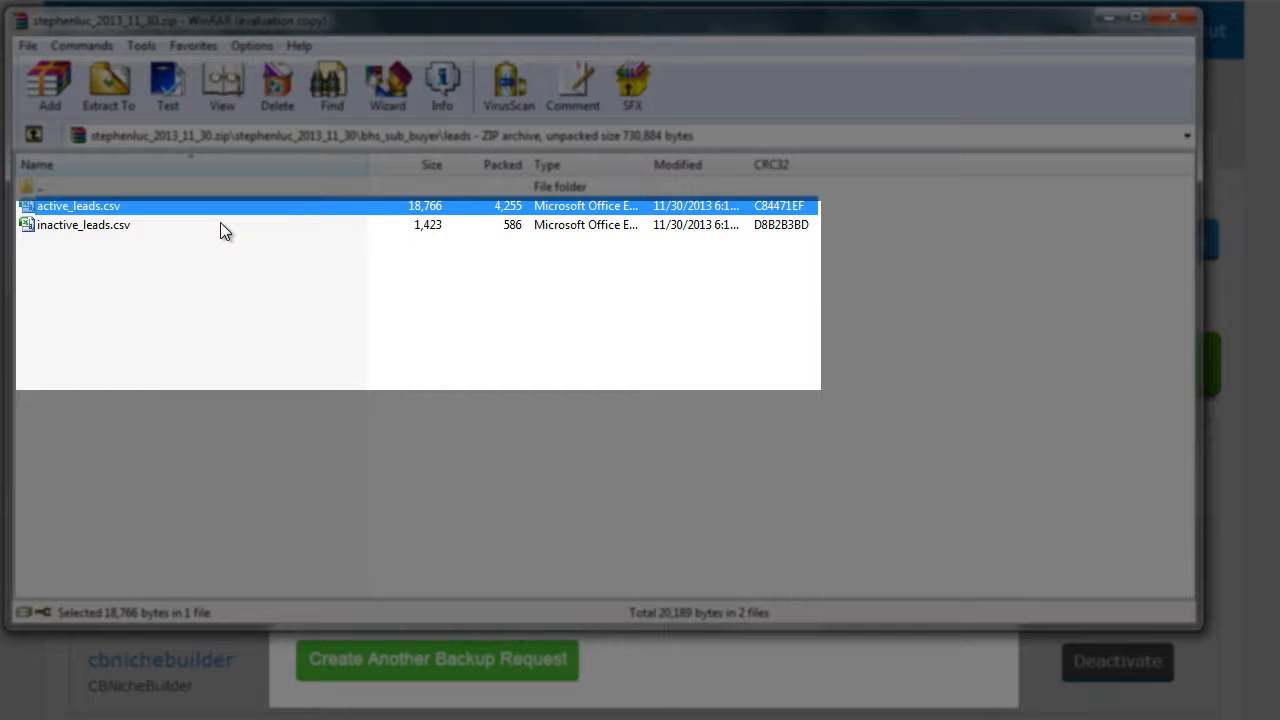
click(221, 226)
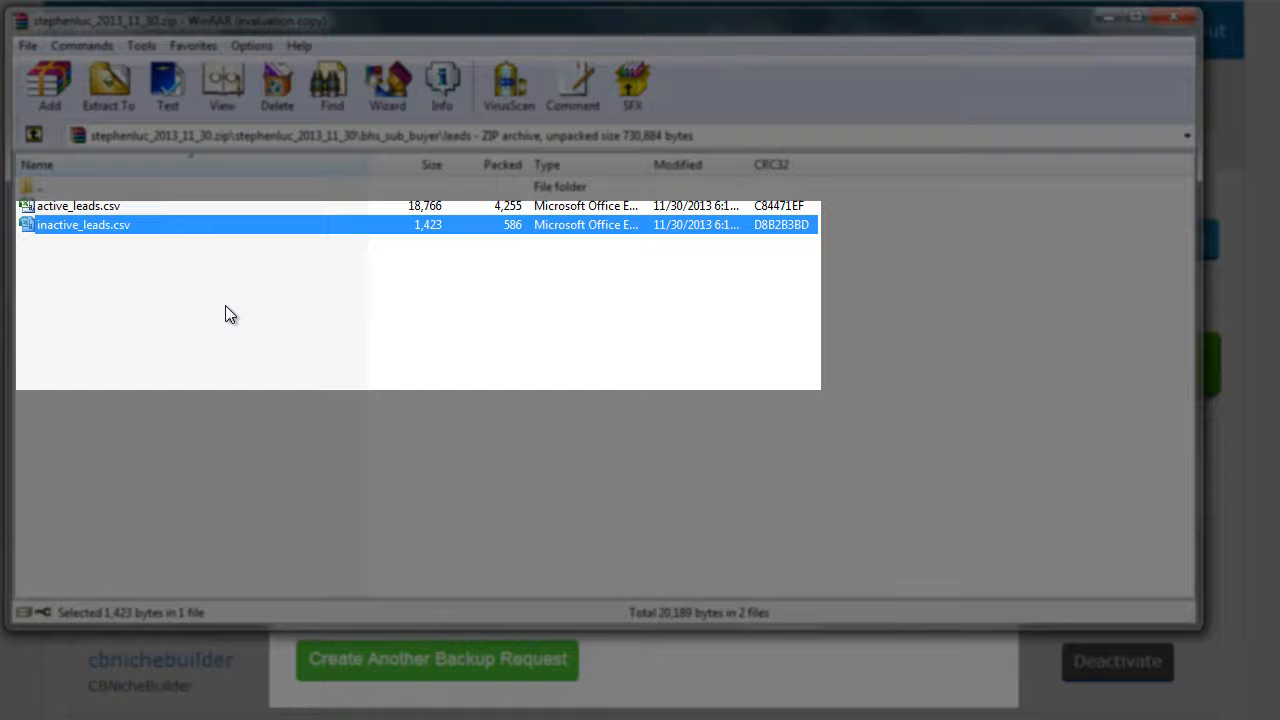
click(212, 210)
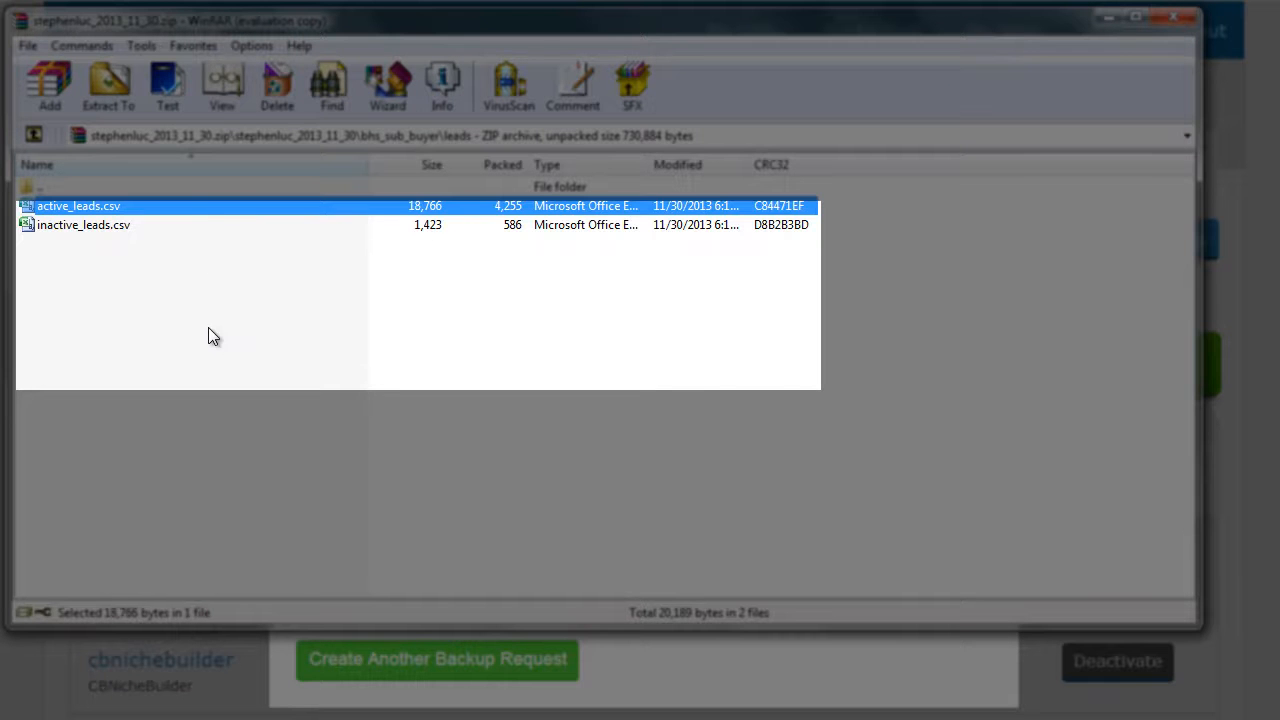
click(182, 225)
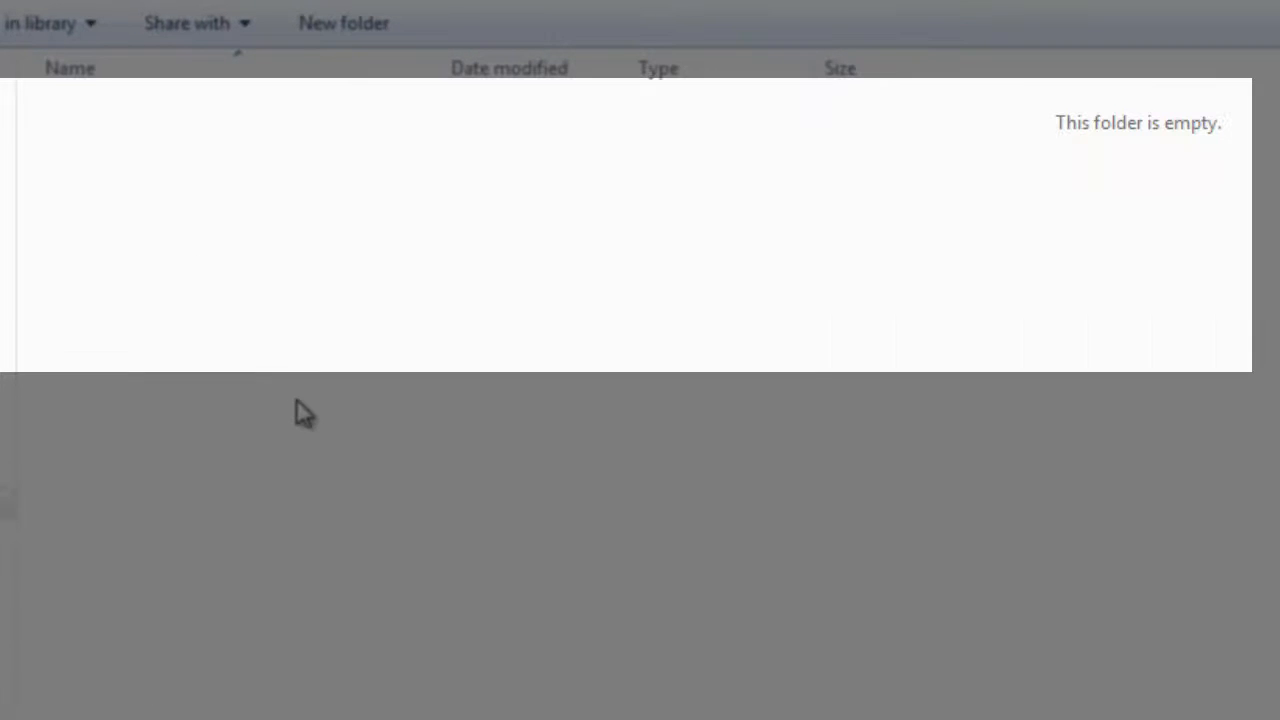
Create a new folder named Aweber in the empty folder
right_click(285, 390)
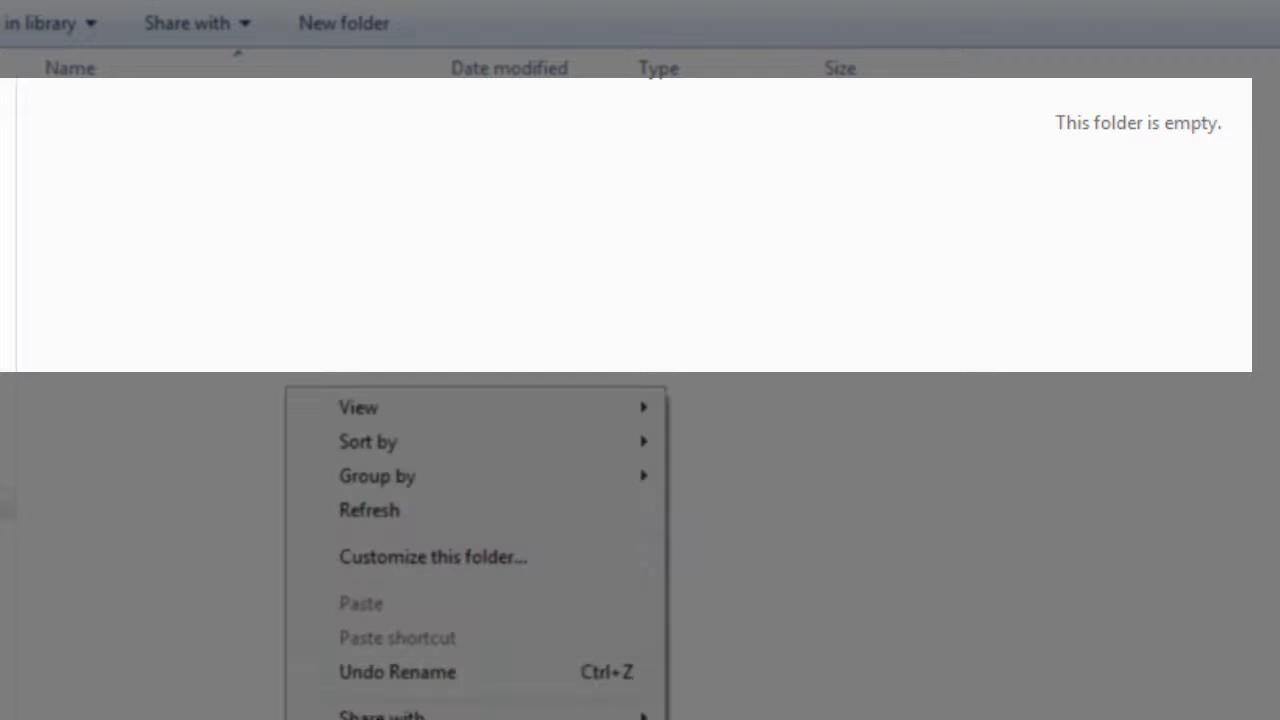
click(740, 719)
text(Aweber)
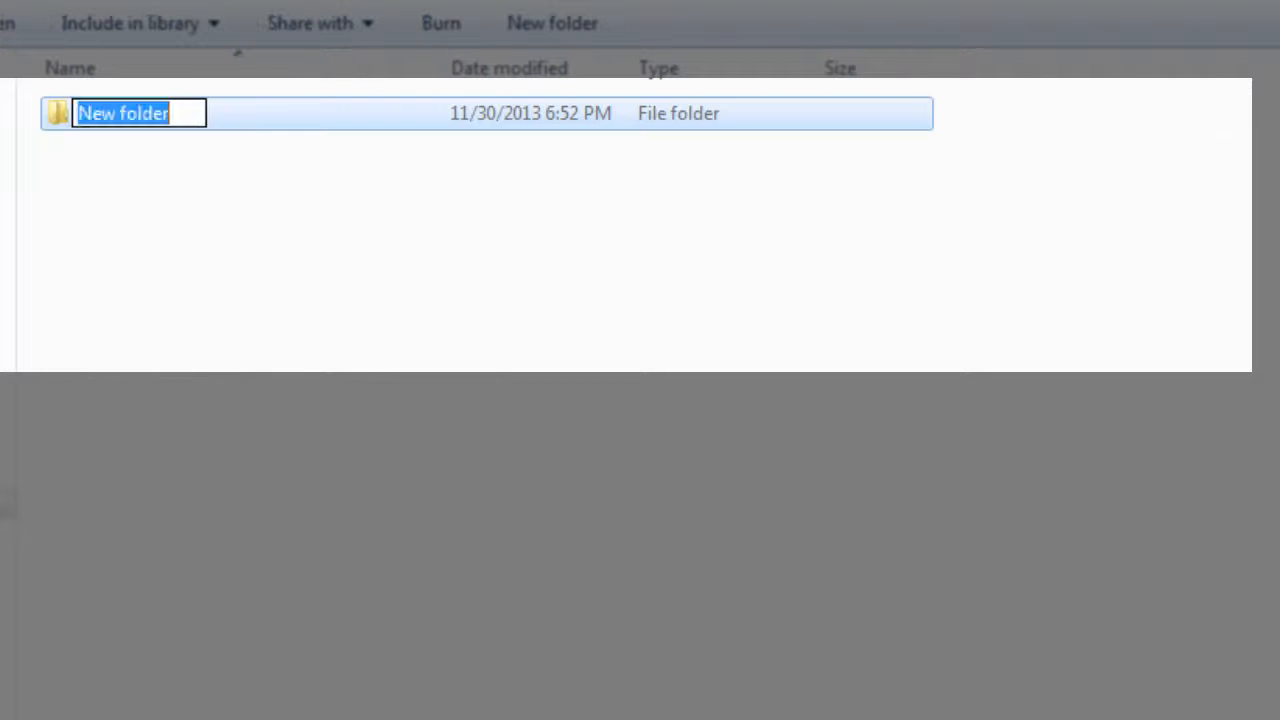
Duplicate the Aweber folder and rename the copy Getresponse
key(Return)
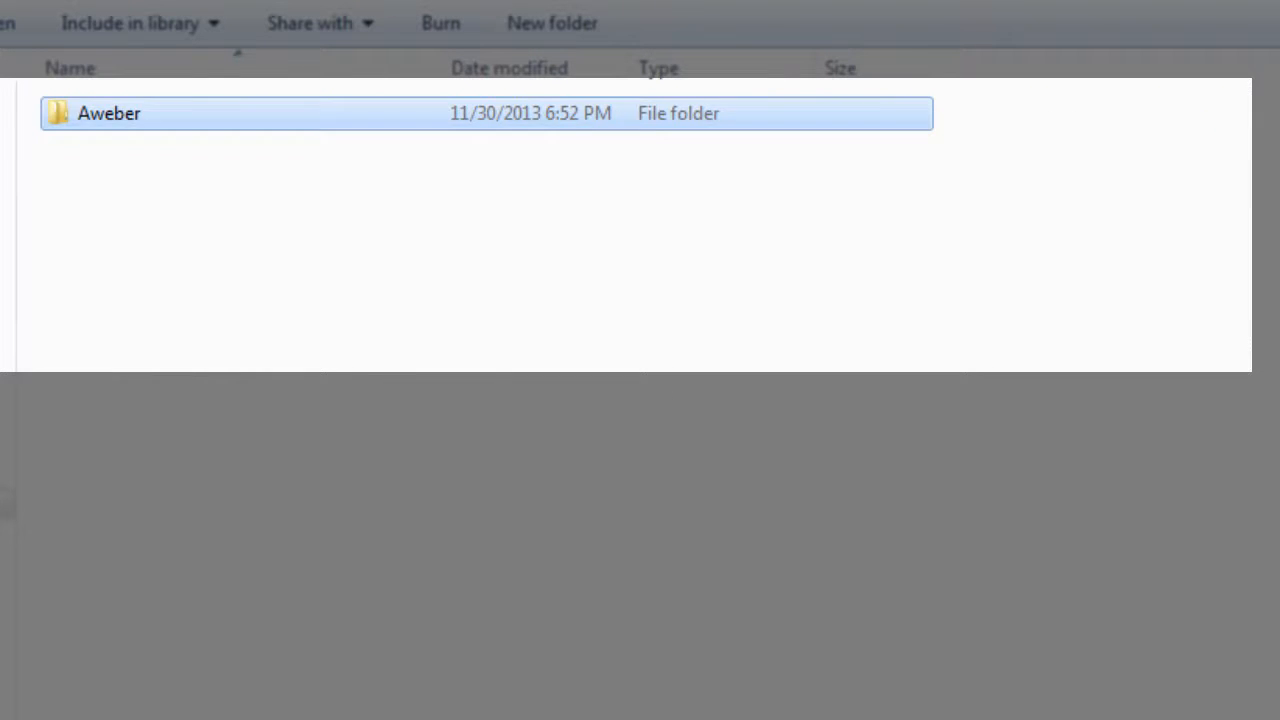
key(ctrl+c)
key(ctrl+v)
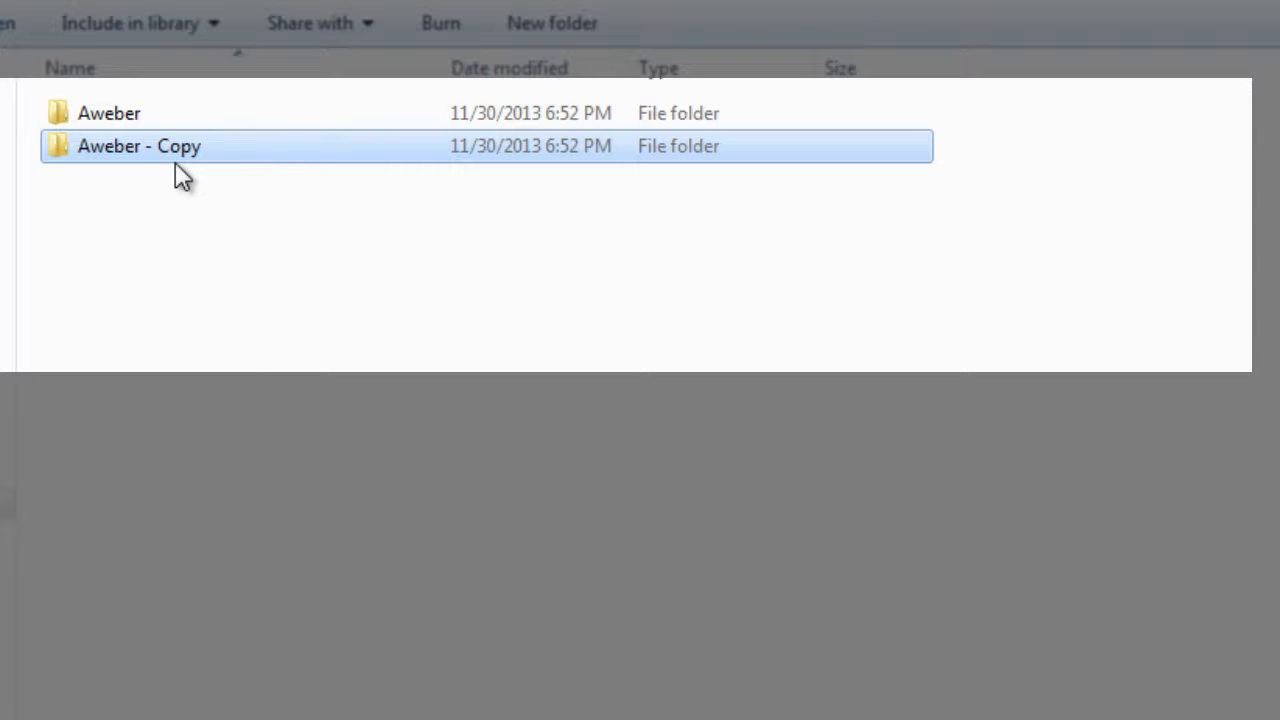
key(F2)
text(Getresponse)
key(Return)
Duplicate the Getresponse folder and rename the copy ARP-Reach
key(ctrl+c)
key(ctrl+v)
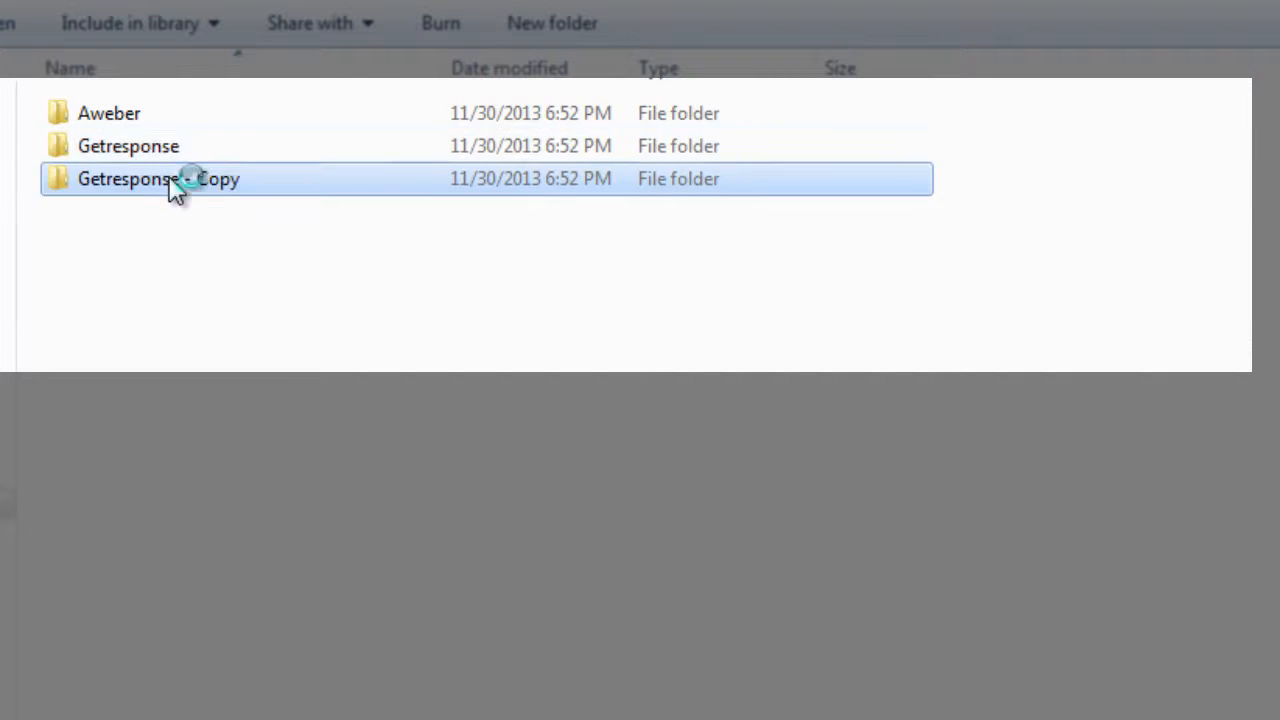
key(F2)
text(AR)
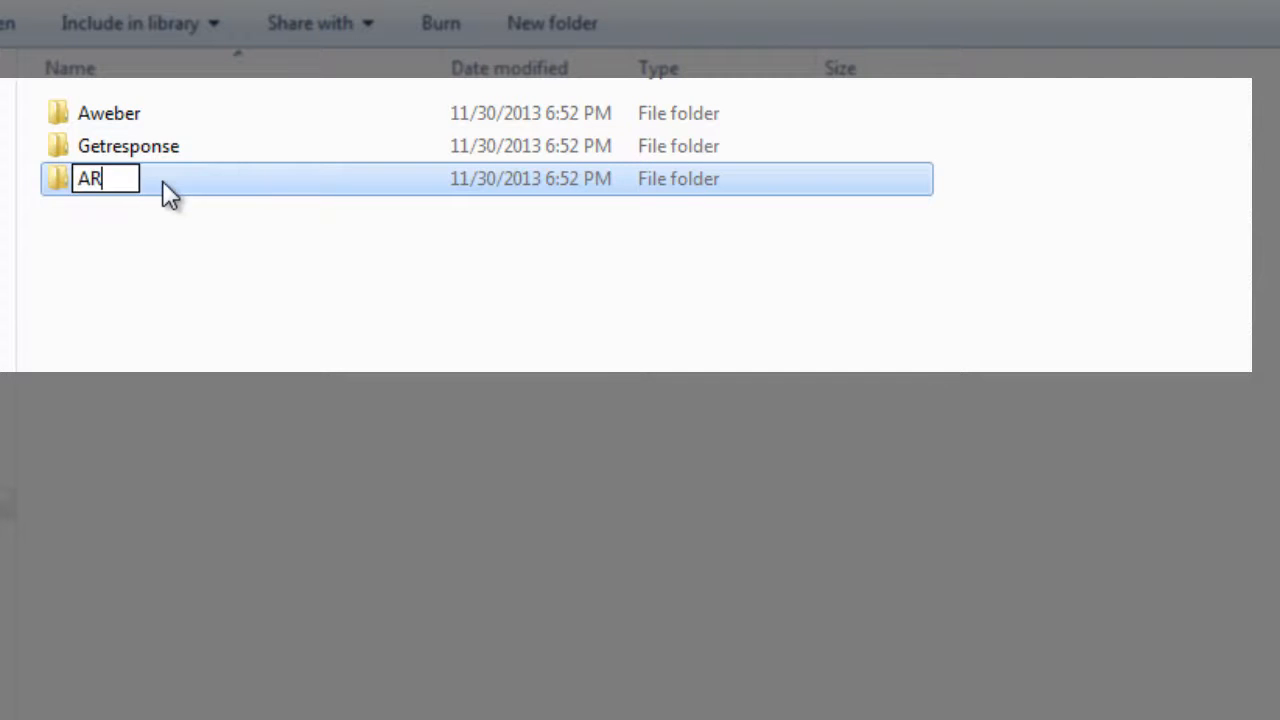
text(P-Reach)
key(Return)
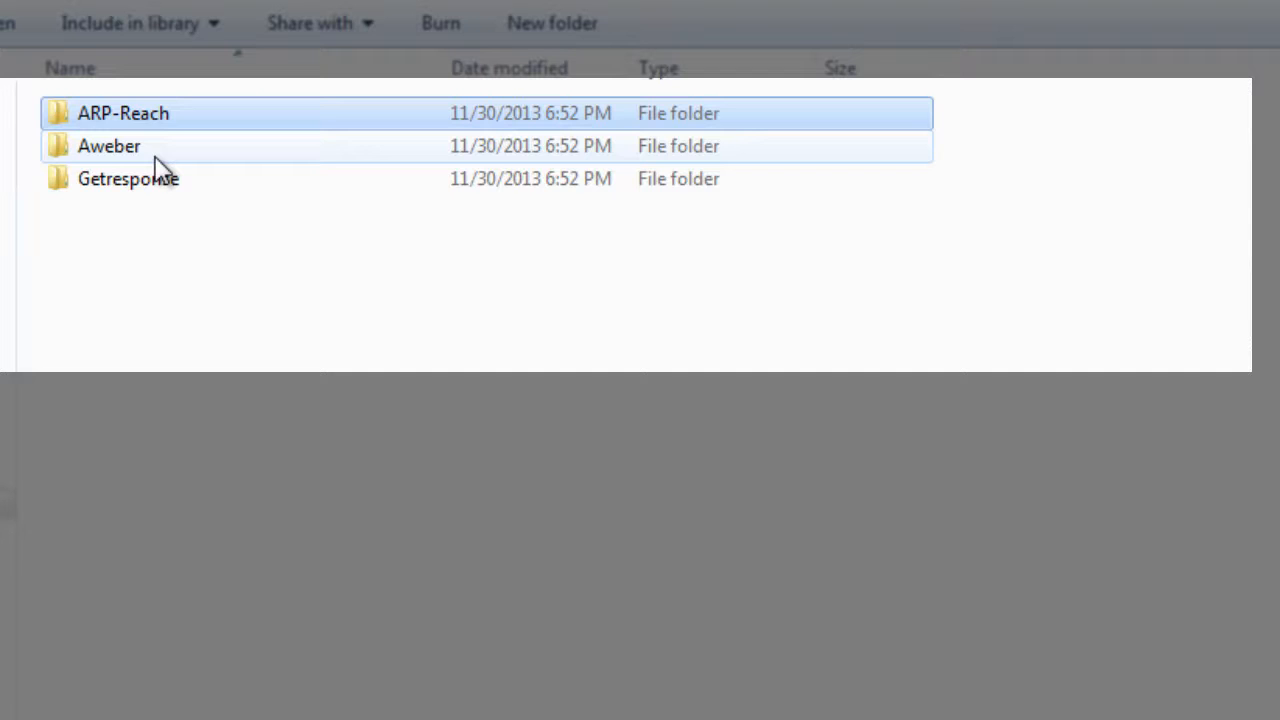
Open the Aweber folder and create a new subfolder named 2012 inside it
double_click(155, 158)
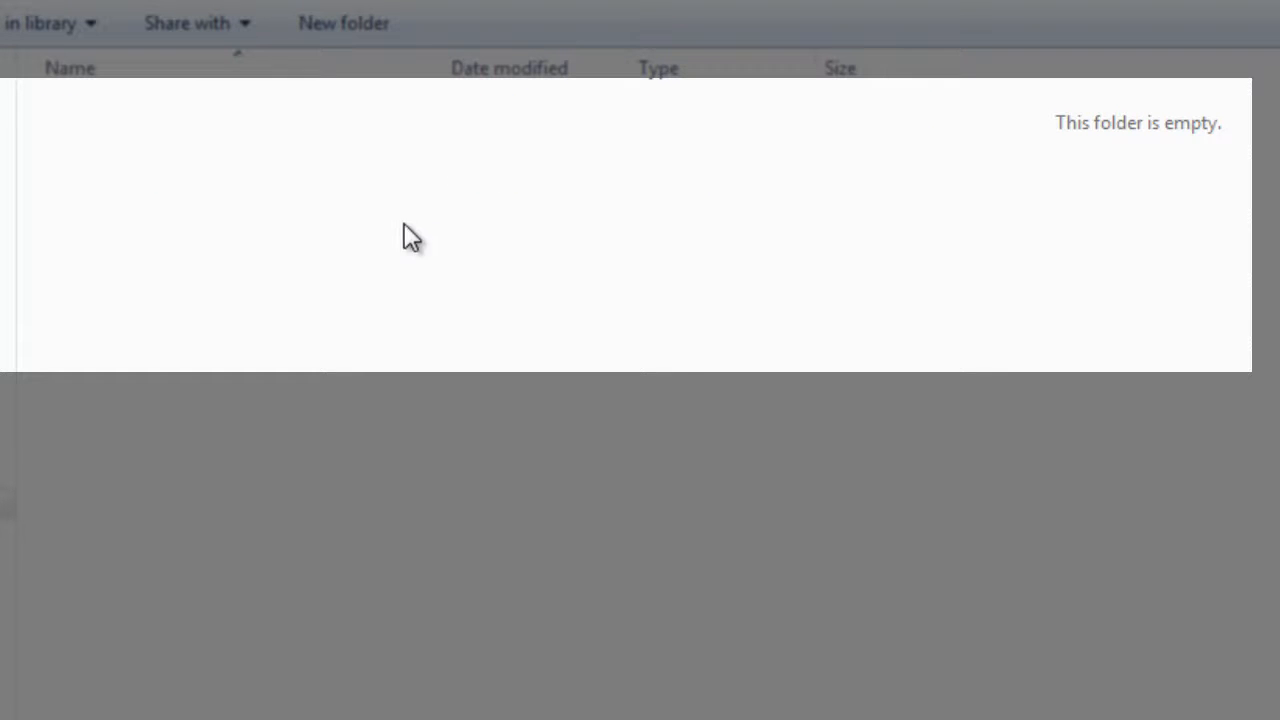
right_click(306, 221)
mouse_move(396, 609)
click(797, 610)
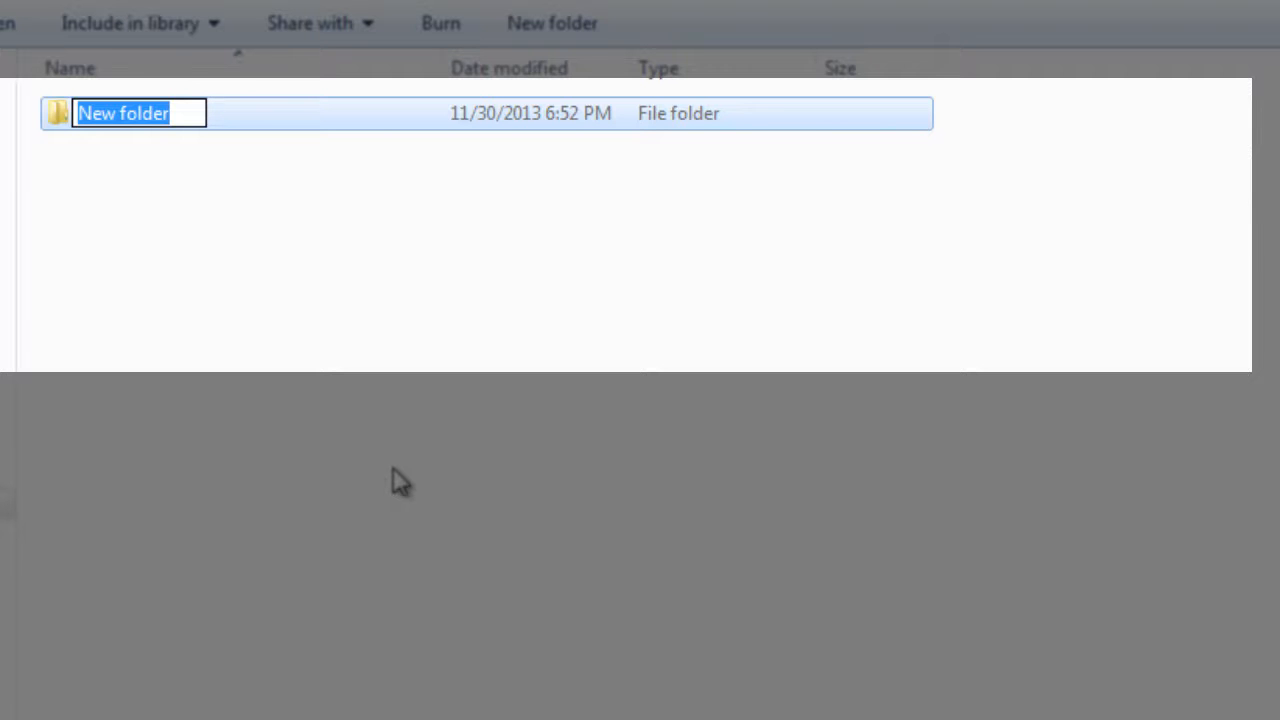
text(2012)
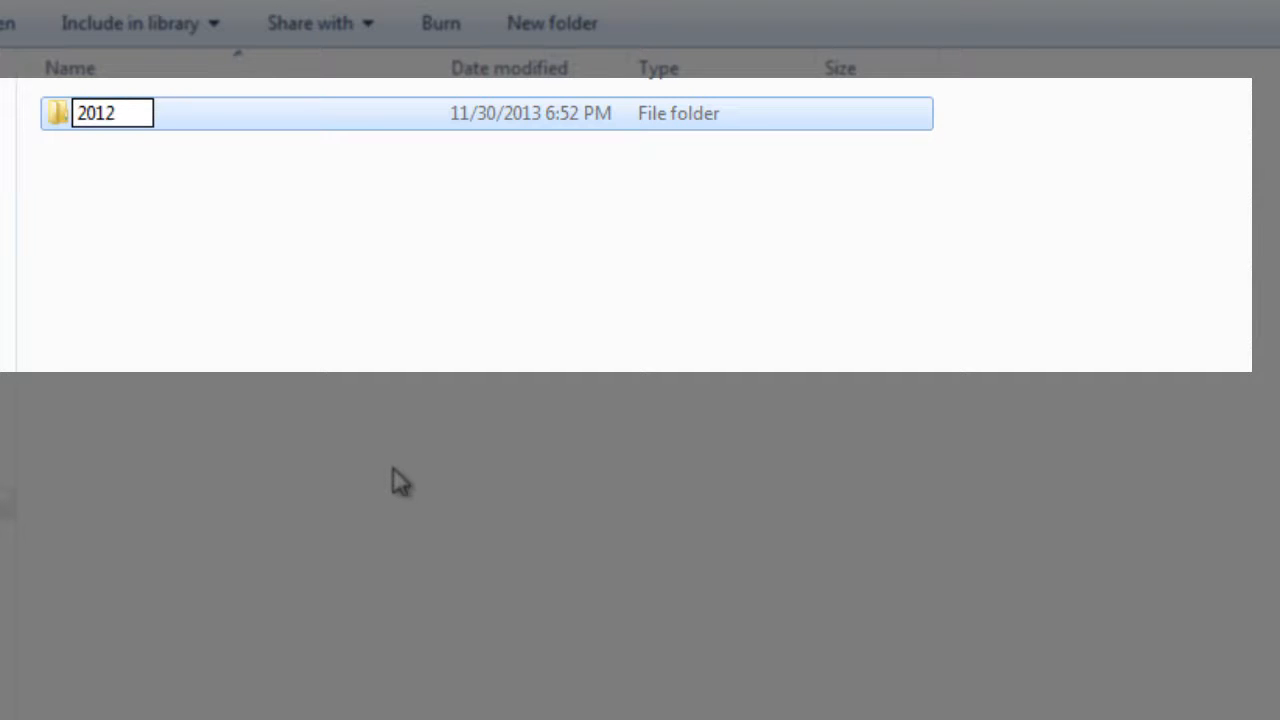
key(Return)
Duplicate the 2012 folder and rename the copy 2013
key(ctrl+c)
key(ctrl+v)
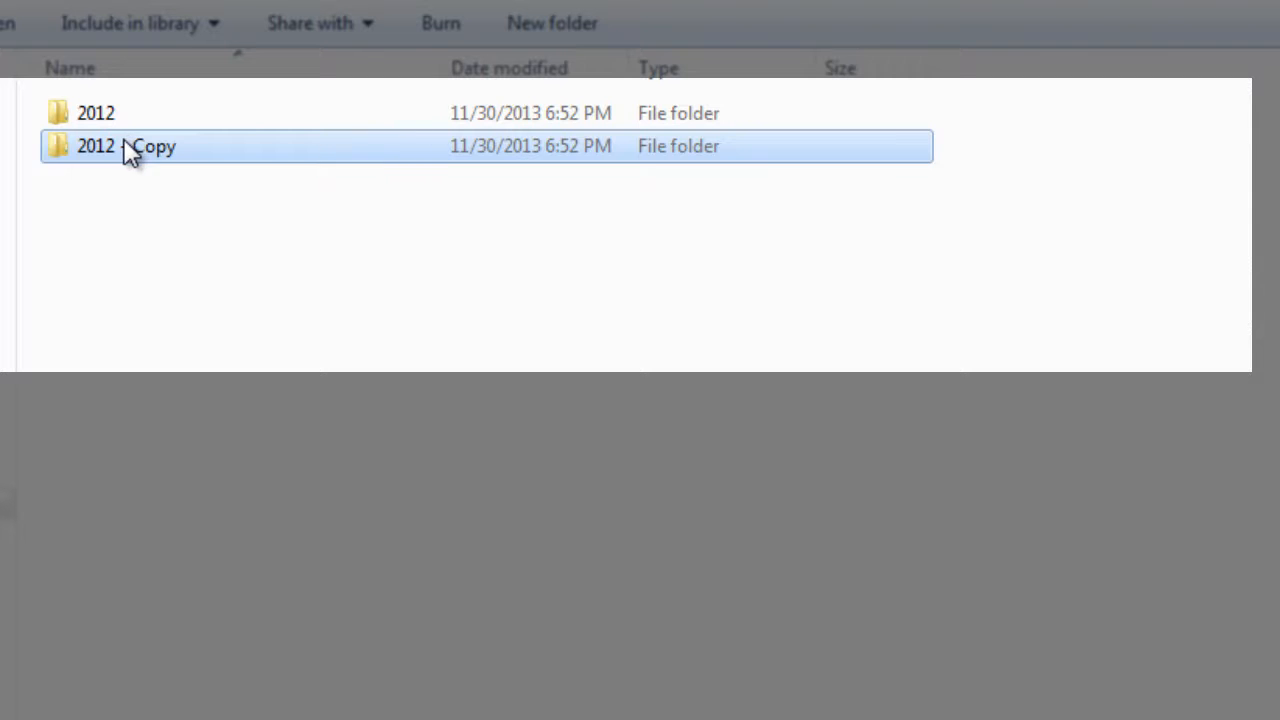
key(F2)
text(2013)
key(Return)
Duplicate the 2013 folder and rename the copy 2014
key(ctrl+c)
key(ctrl+v)
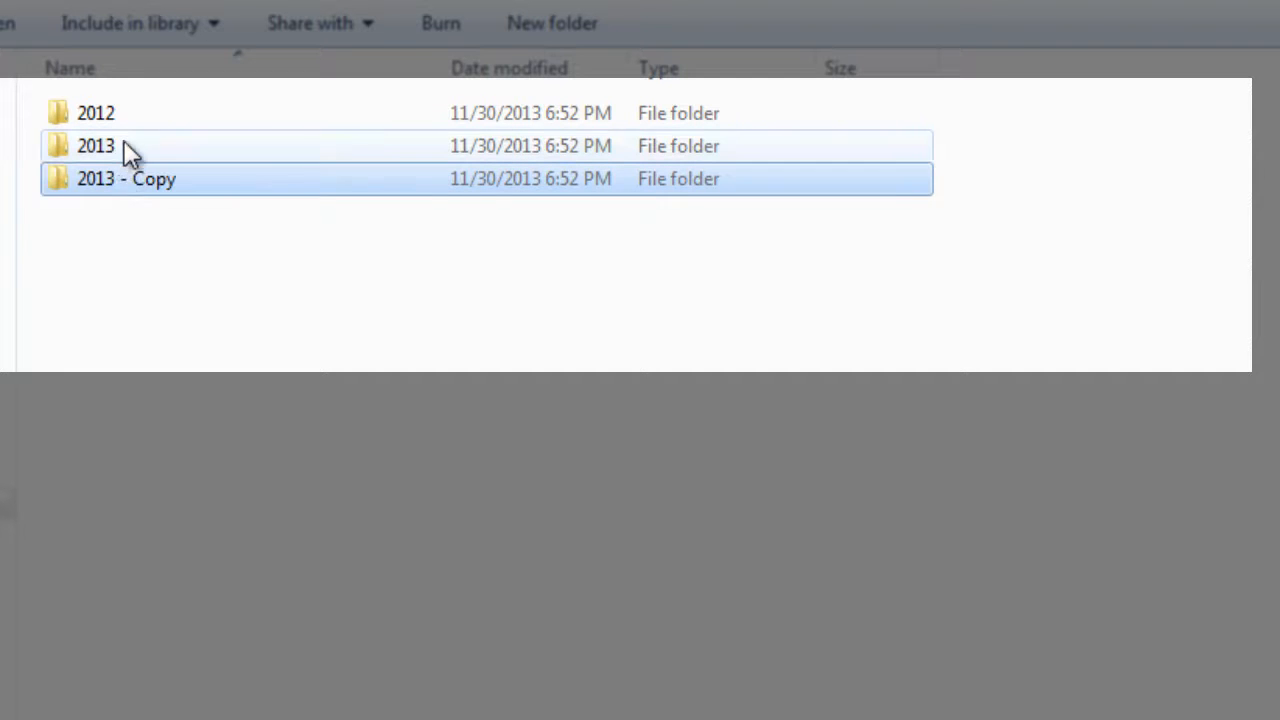
key(F2)
text(013)
key(BackSpace)
key(BackSpace)
key(BackSpace)
text(2013)
key(BackSpace)
text(4)
key(Return)
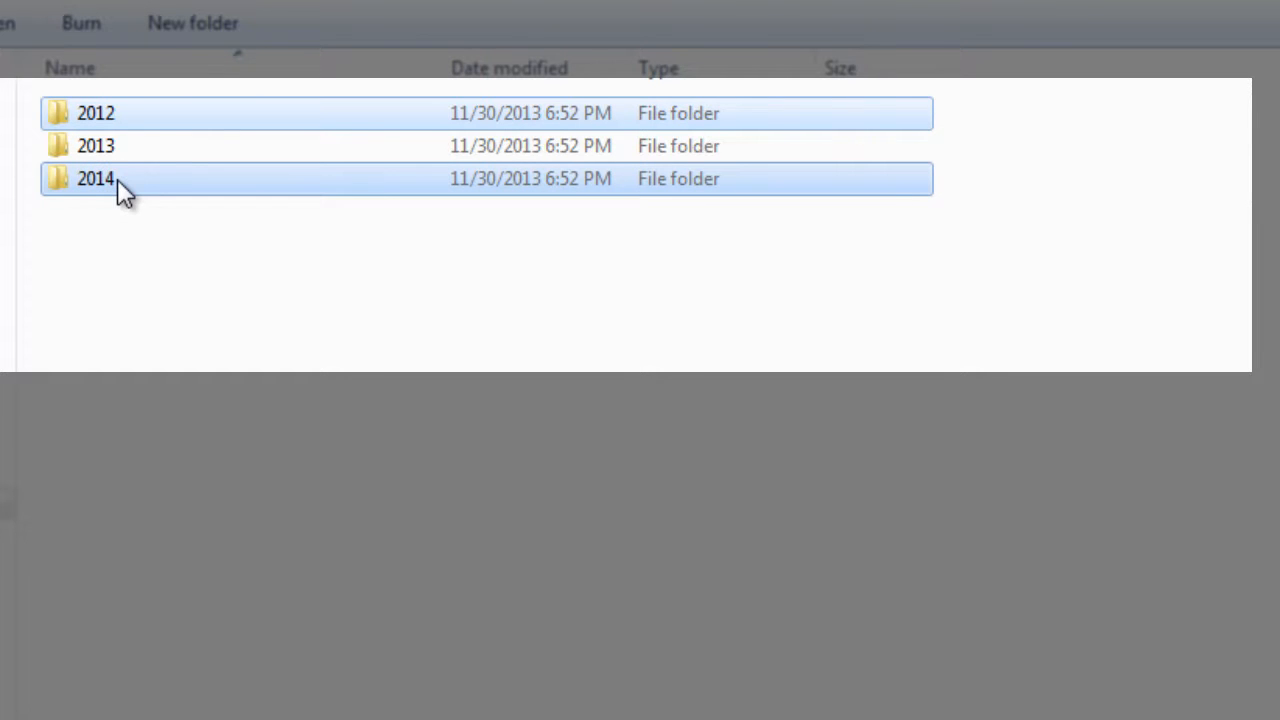
click(167, 303)
click(182, 116)
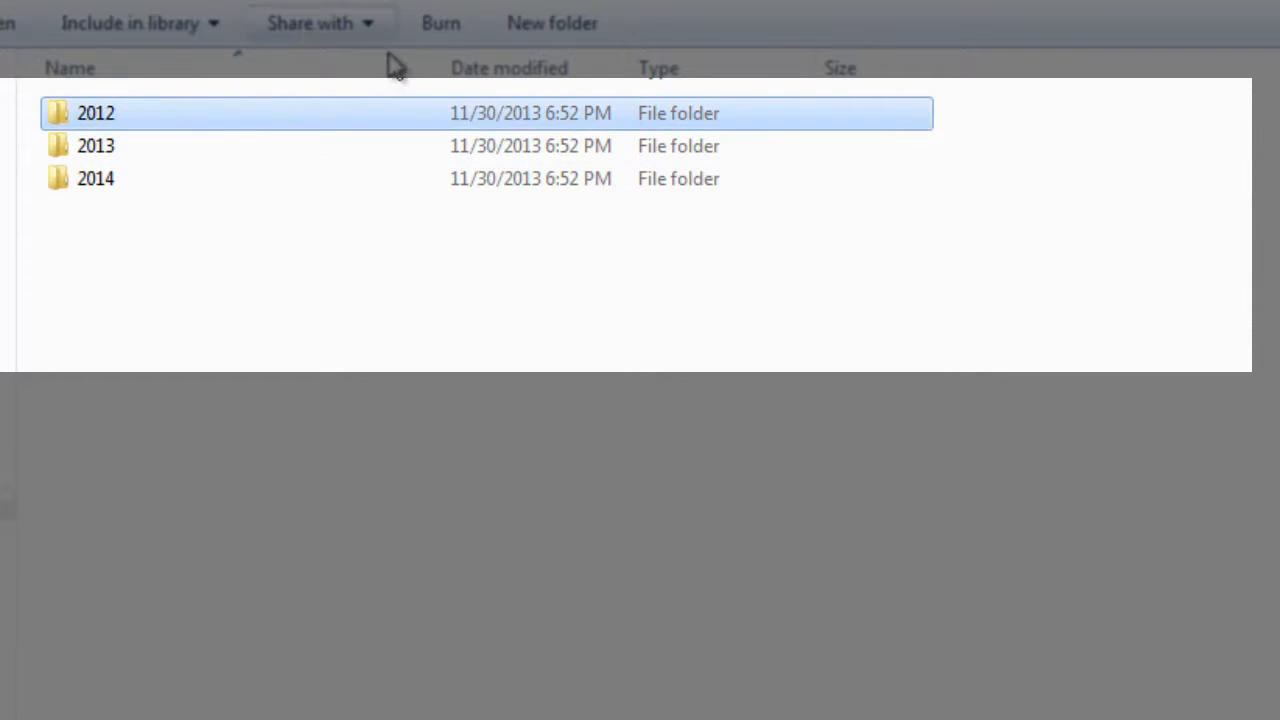
click(336, 312)
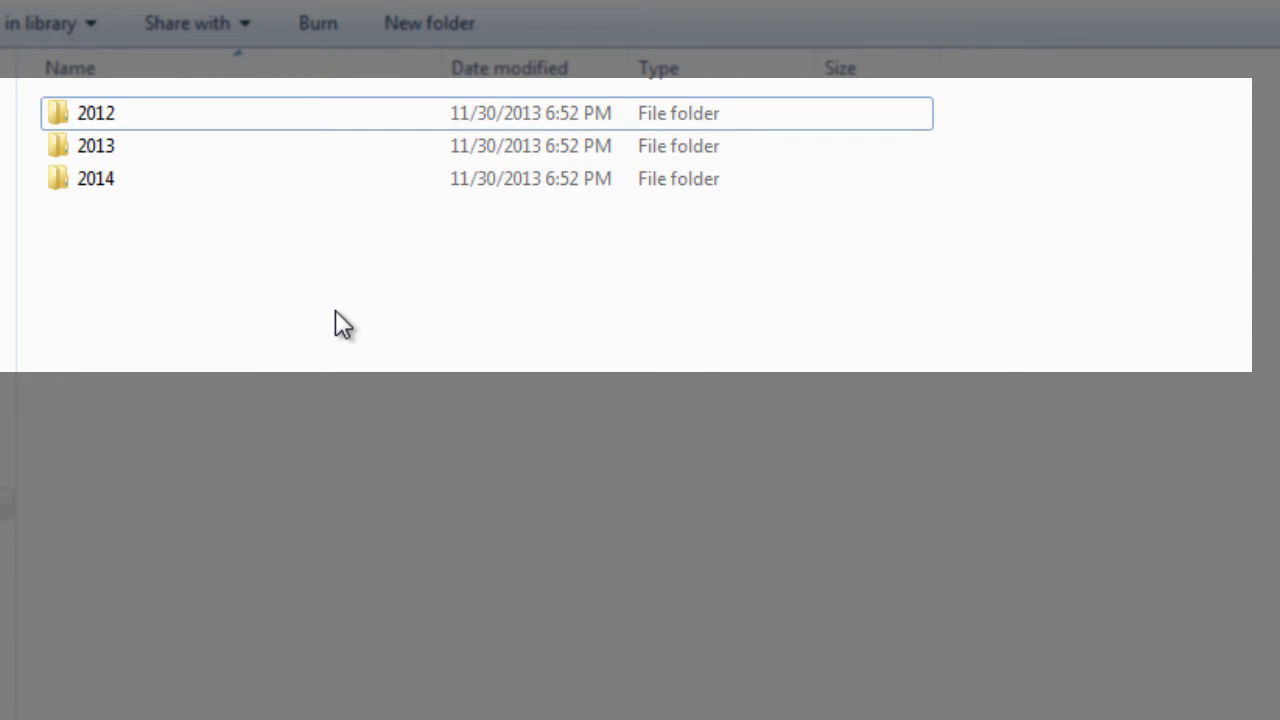
click(229, 120)
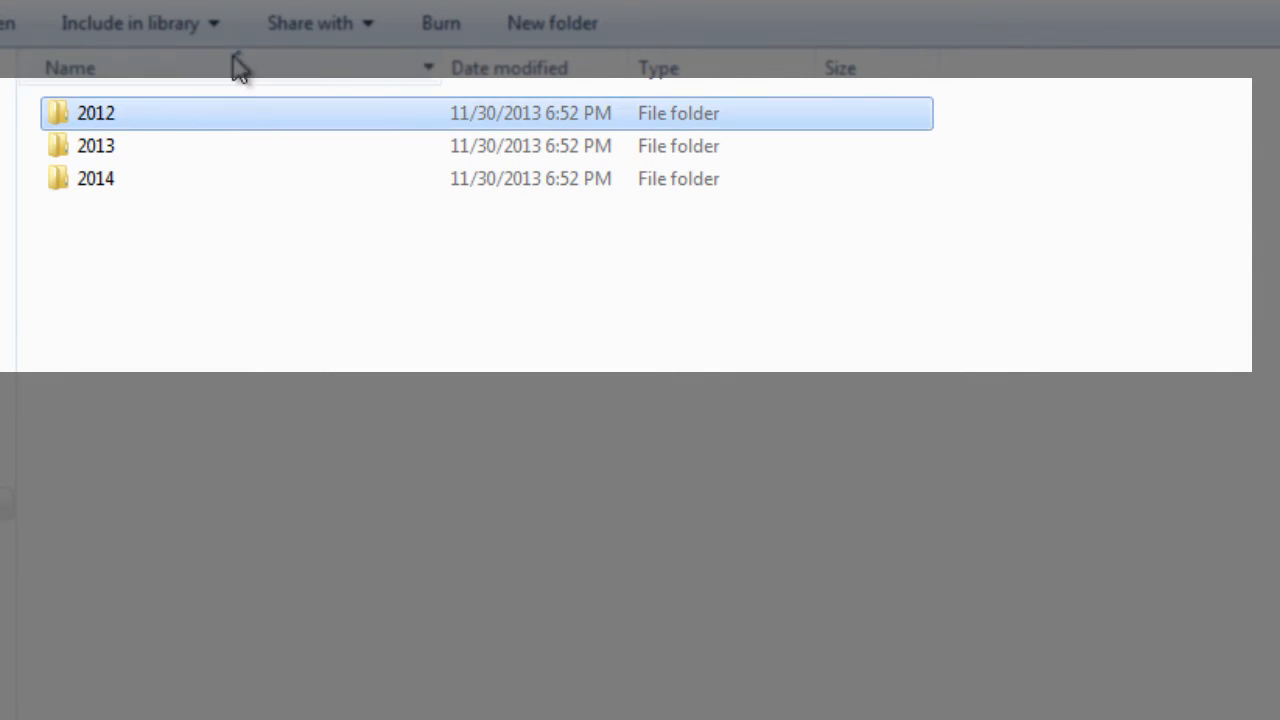